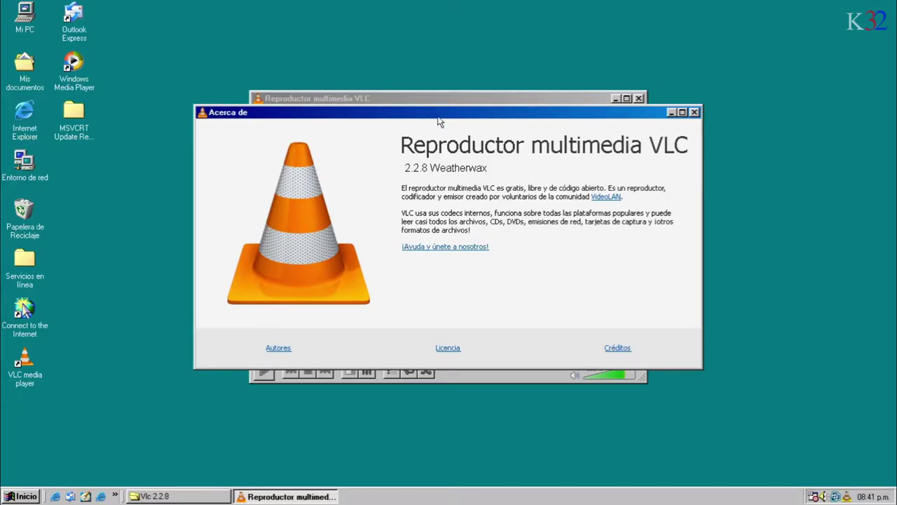
Step: Close the About window, play Windows 7 Nature Samples.mp4 in VLC, and highlight the unsupported codec text
drag(438, 121, 642, 206)
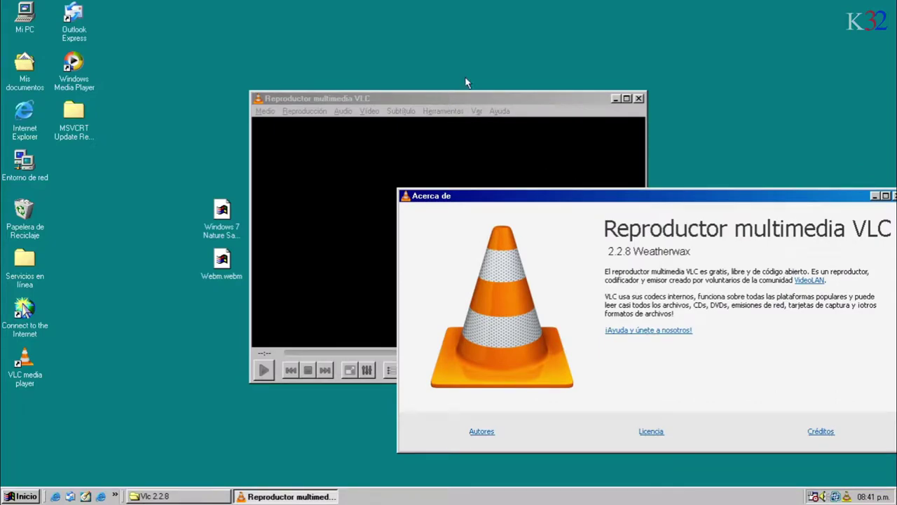
key(Escape)
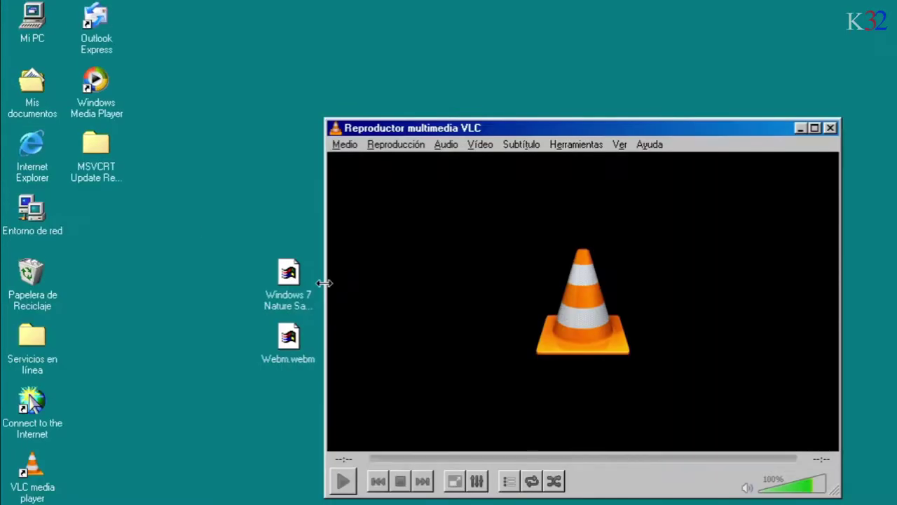
drag(289, 281, 526, 274)
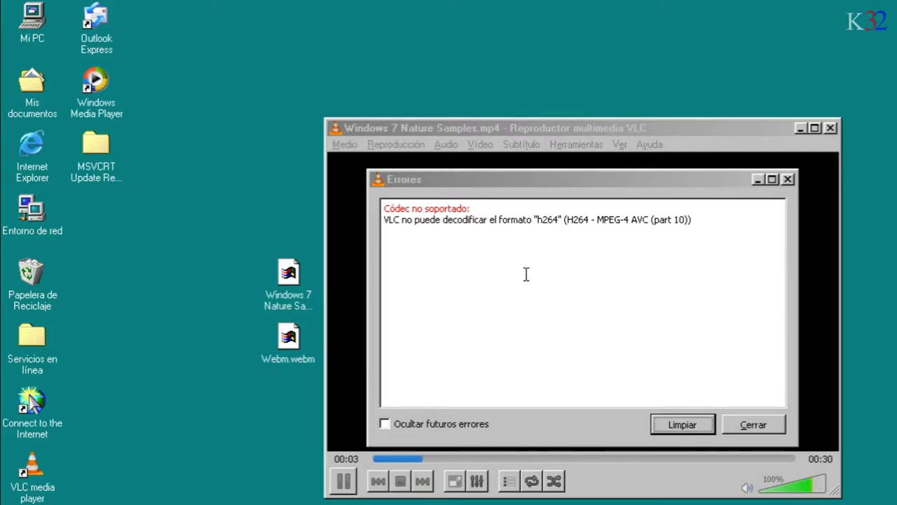
drag(383, 221, 693, 249)
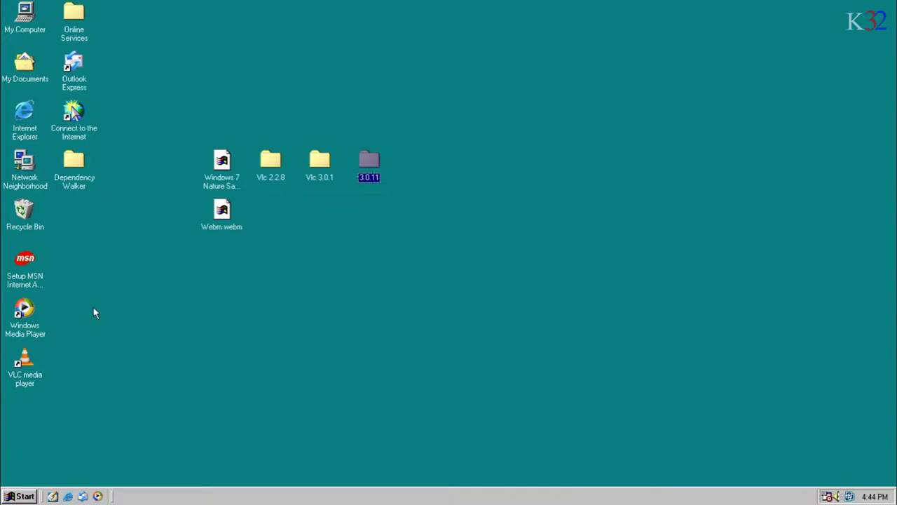
Step: Launch VLC media player from the desktop and open its About information
double_click(23, 359)
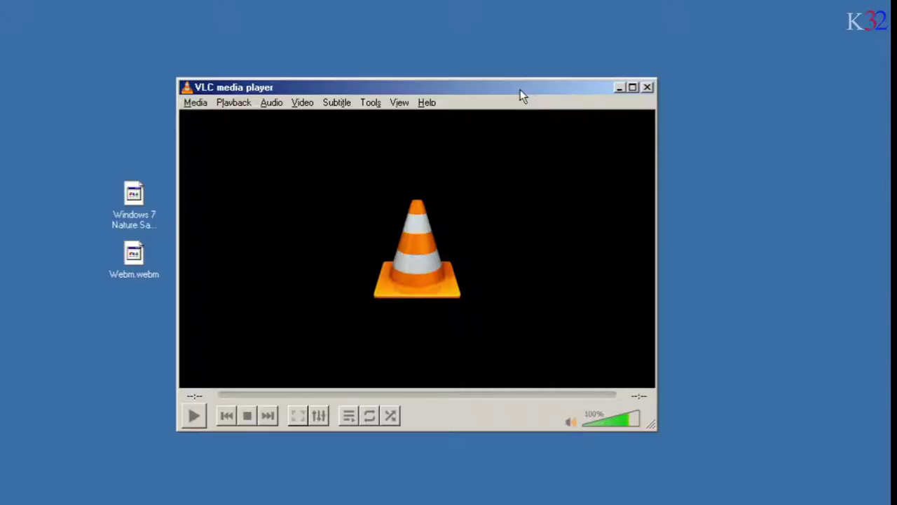
click(422, 104)
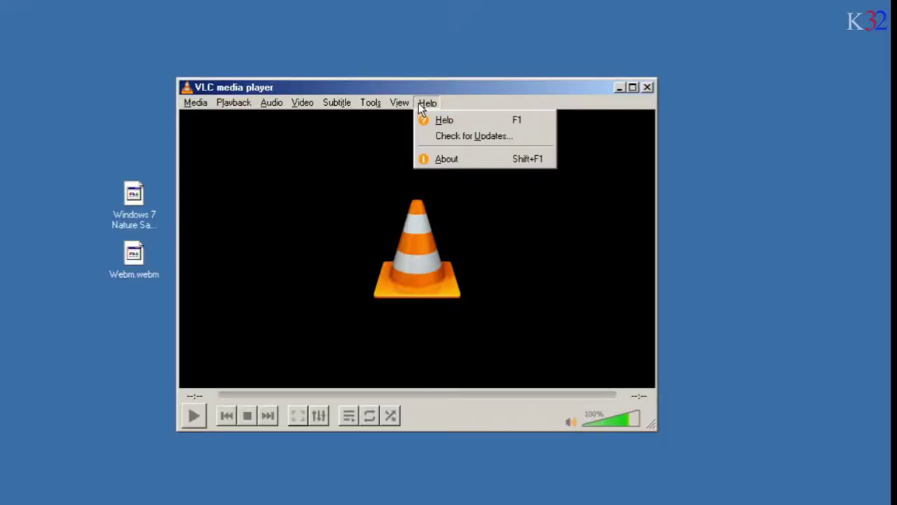
click(452, 160)
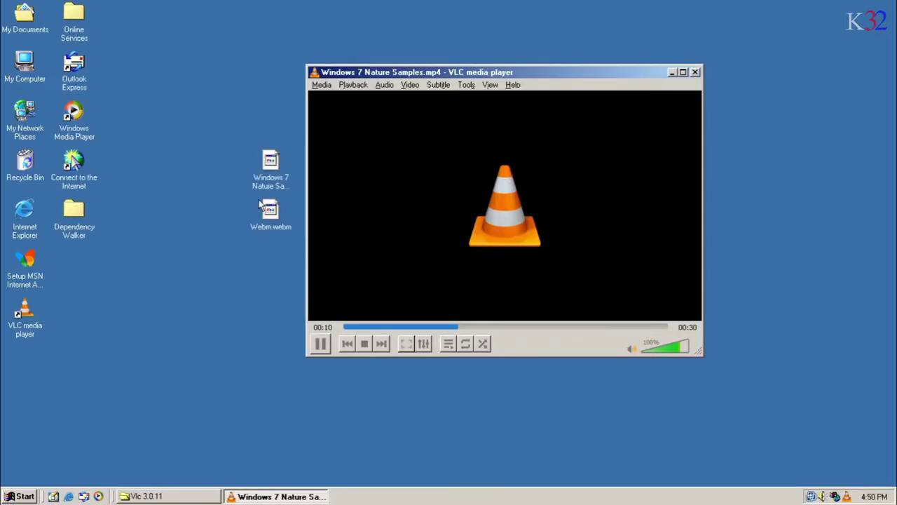
Step: Play Webm.webm from the desktop in VLC and move the player window so more of the video fits on screen
drag(261, 204, 476, 199)
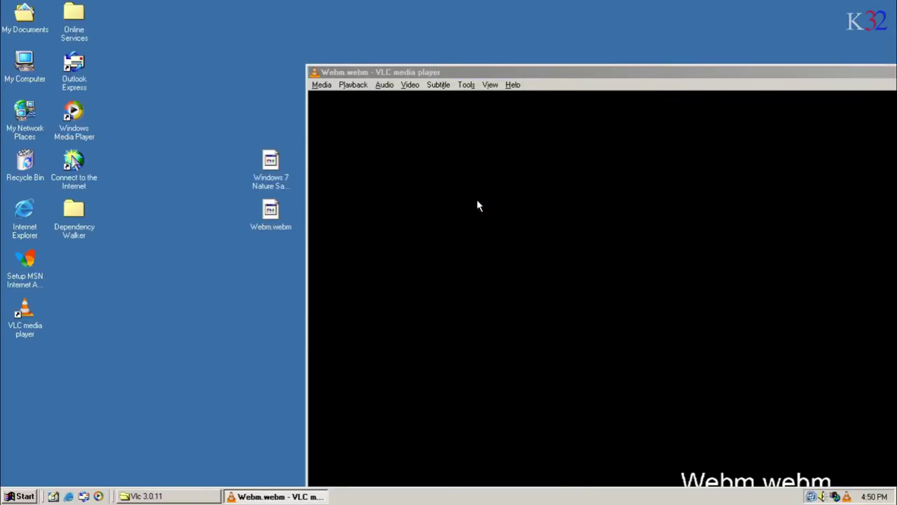
drag(641, 76, 474, 34)
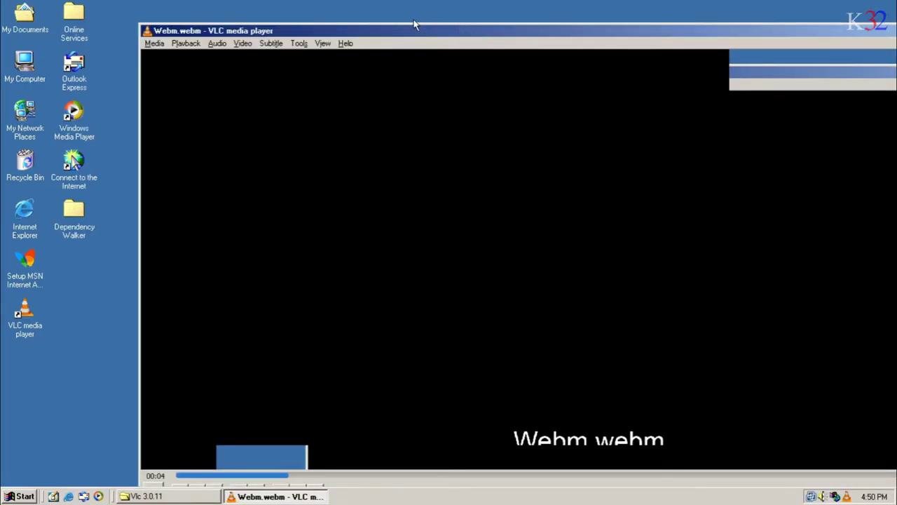
drag(414, 34, 352, 24)
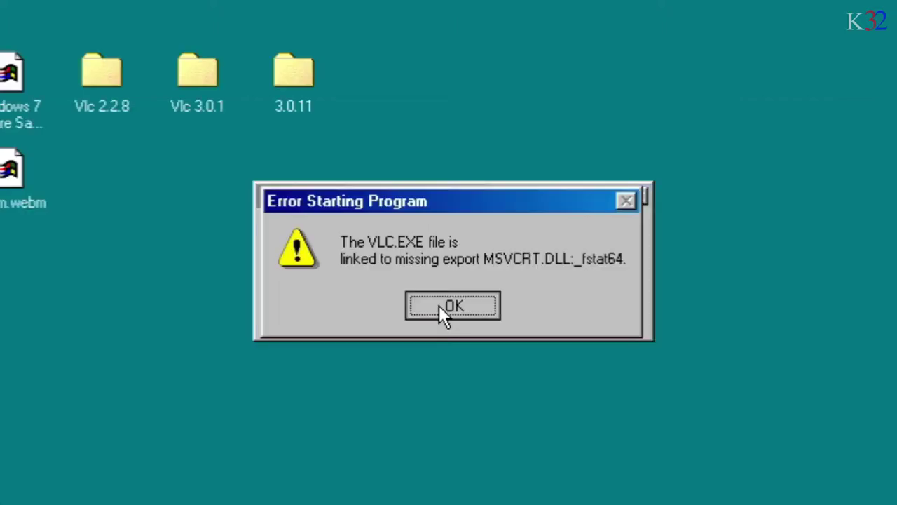
Step: Dismiss both error messages about starting vlc.exe
click(432, 366)
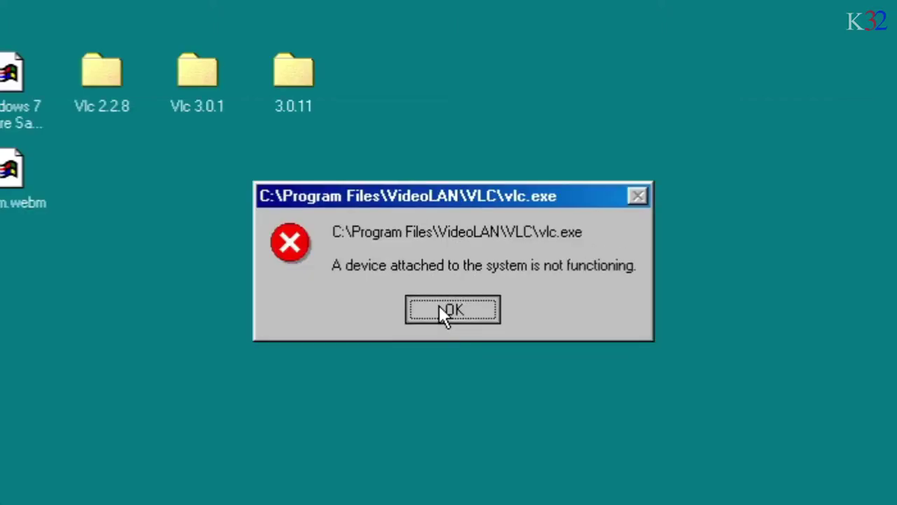
click(432, 366)
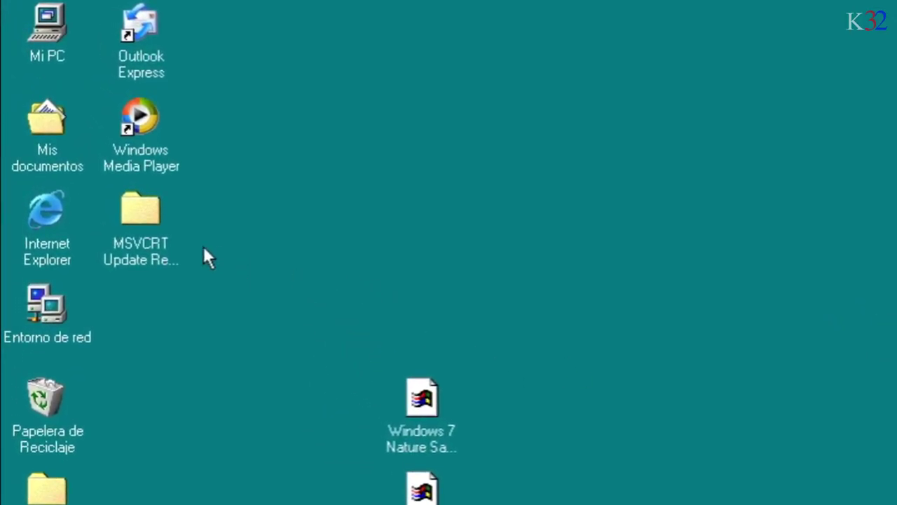
Step: Open the MSVCRT Update Replacement folder on the desktop
click(140, 228)
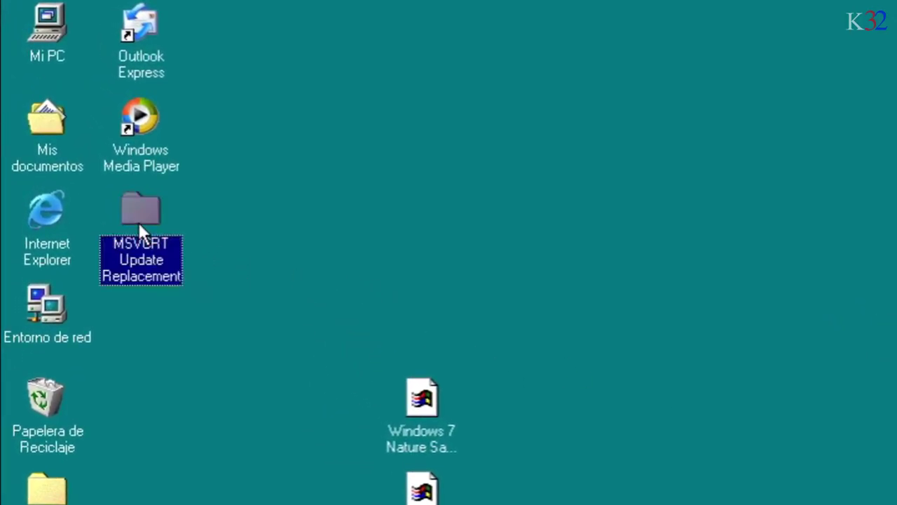
click(165, 334)
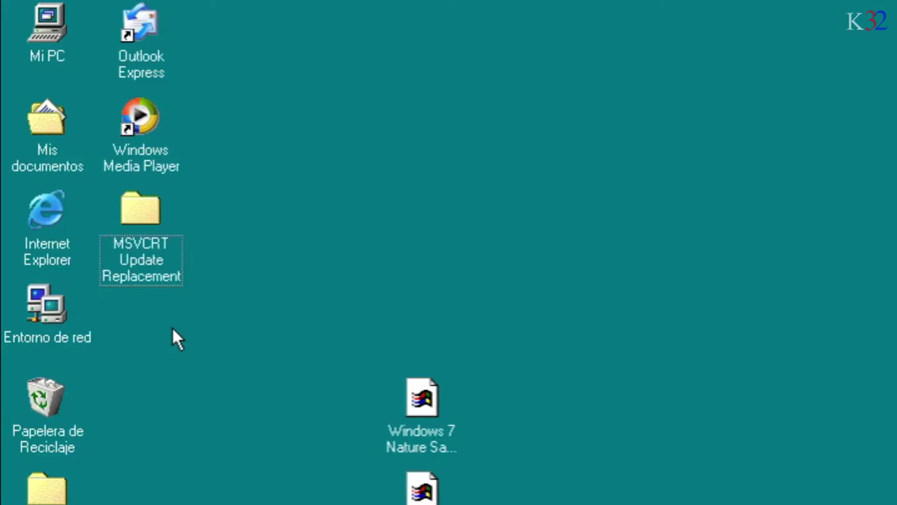
drag(195, 327, 115, 200)
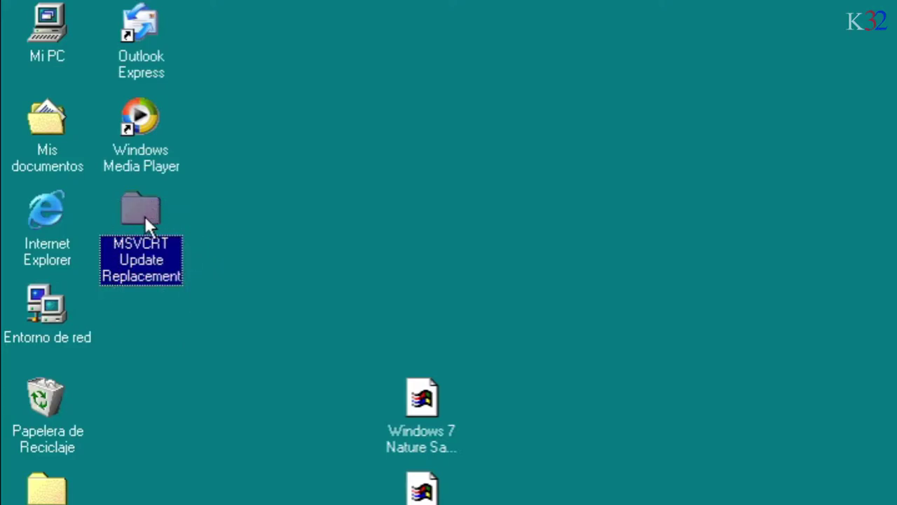
double_click(144, 216)
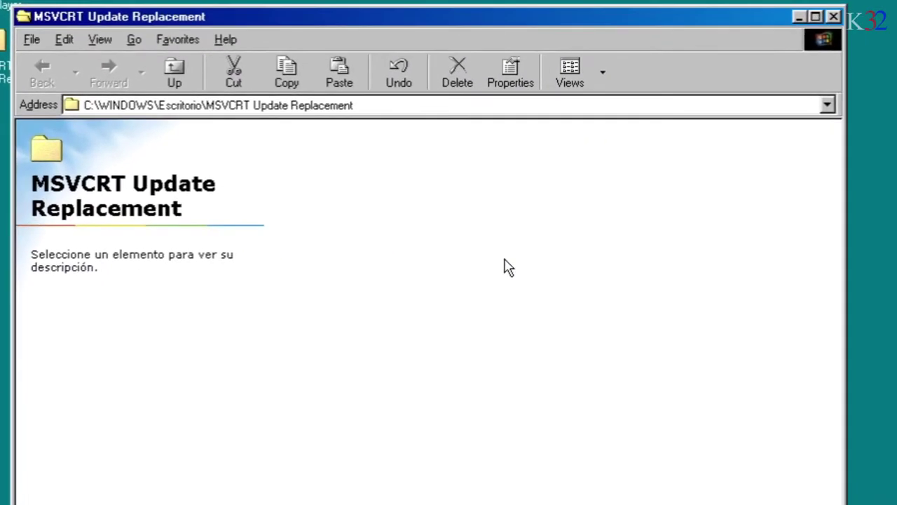
drag(531, 337, 259, 147)
drag(279, 309, 558, 151)
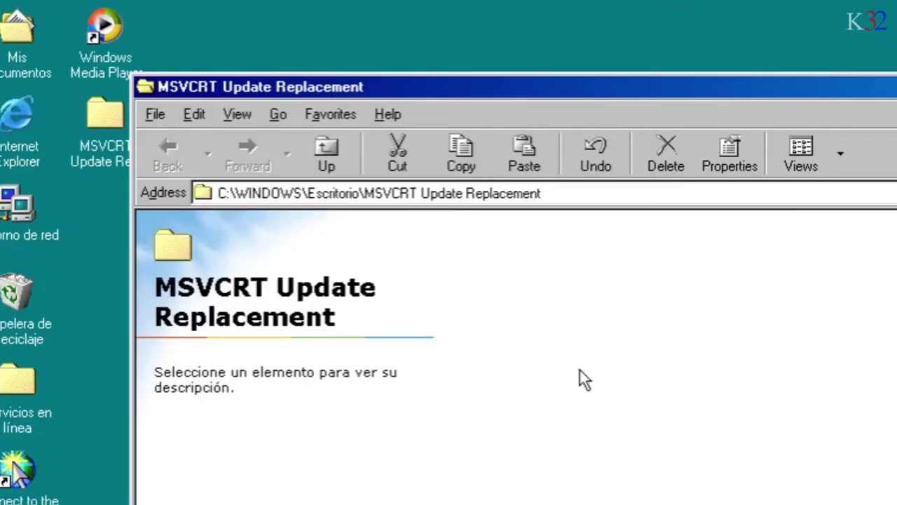
Step: Set the folder options to show all files, including hidden and system files, and apply the change
click(237, 114)
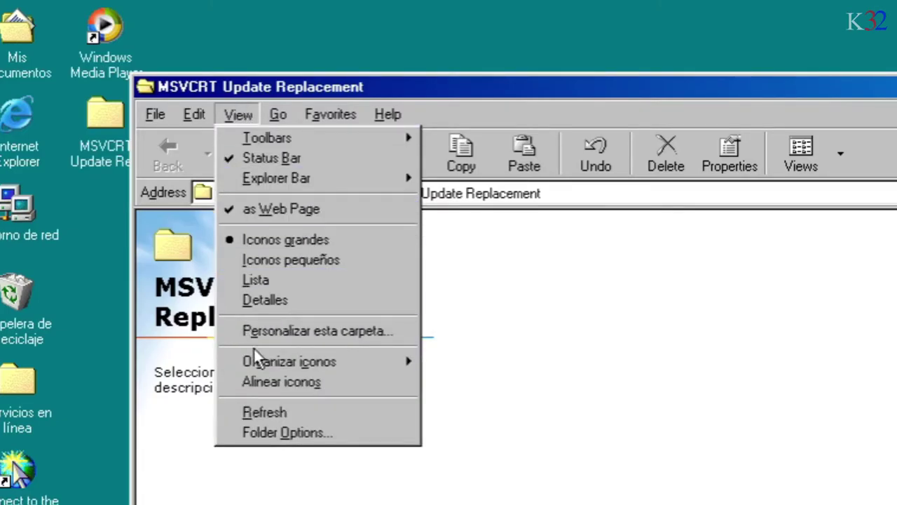
click(268, 438)
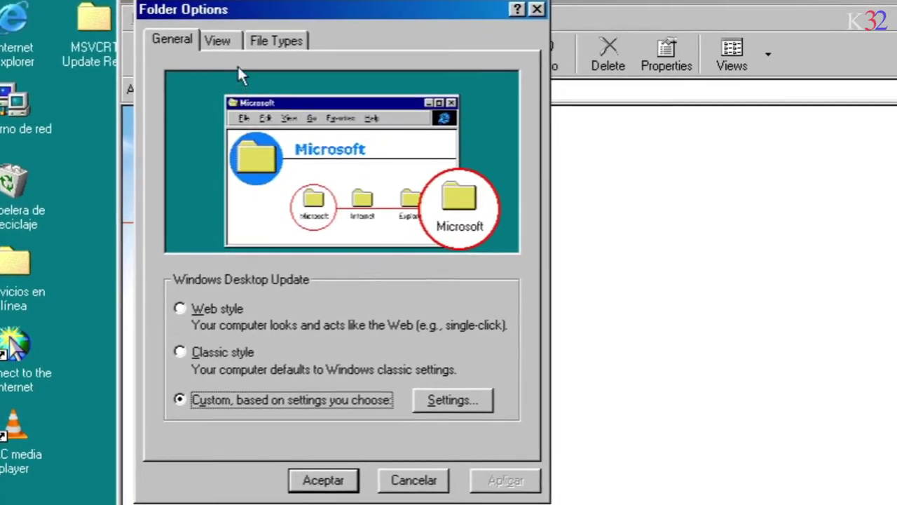
click(231, 47)
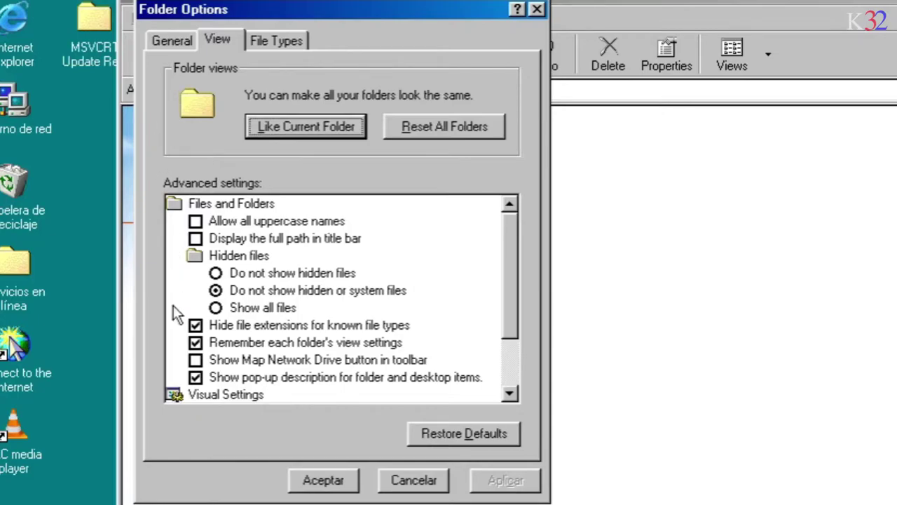
click(262, 312)
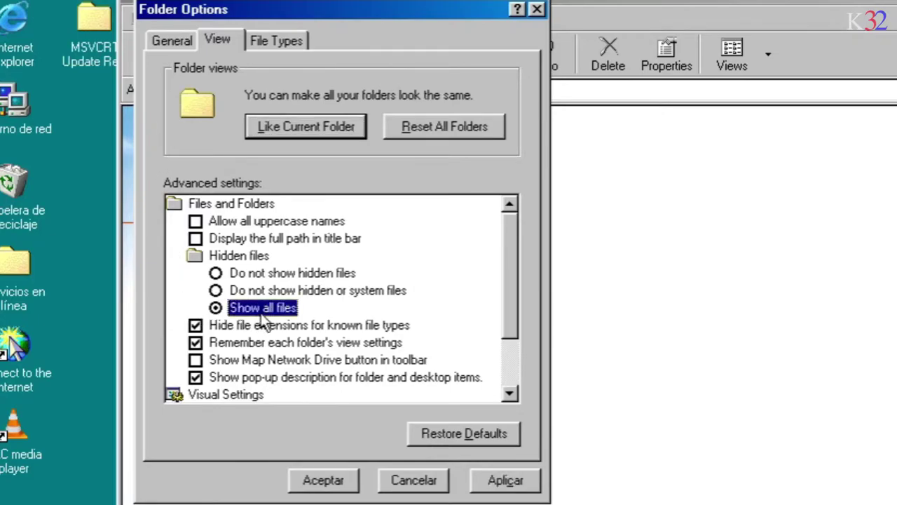
click(339, 482)
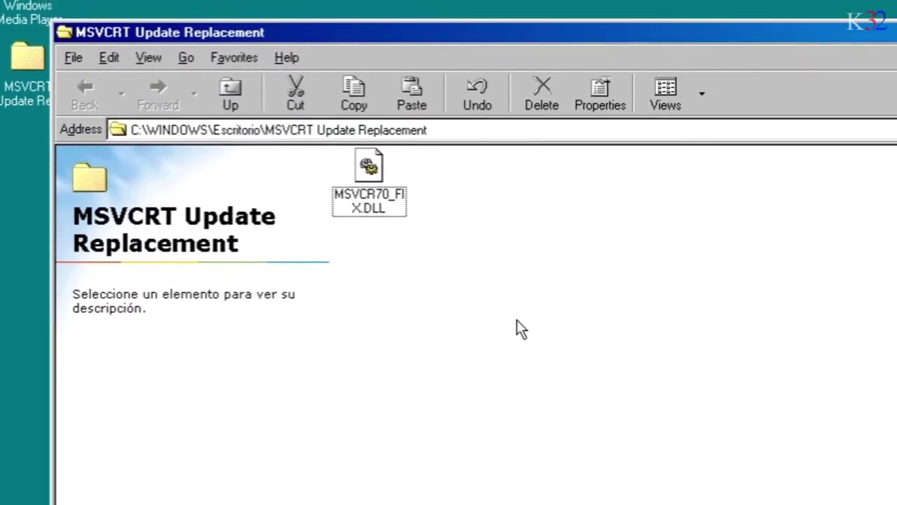
Step: Select the MSVCR70_FIX.DLL file in the MSVCRT Update Replacement folder
drag(565, 291, 334, 93)
drag(254, 139, 244, 140)
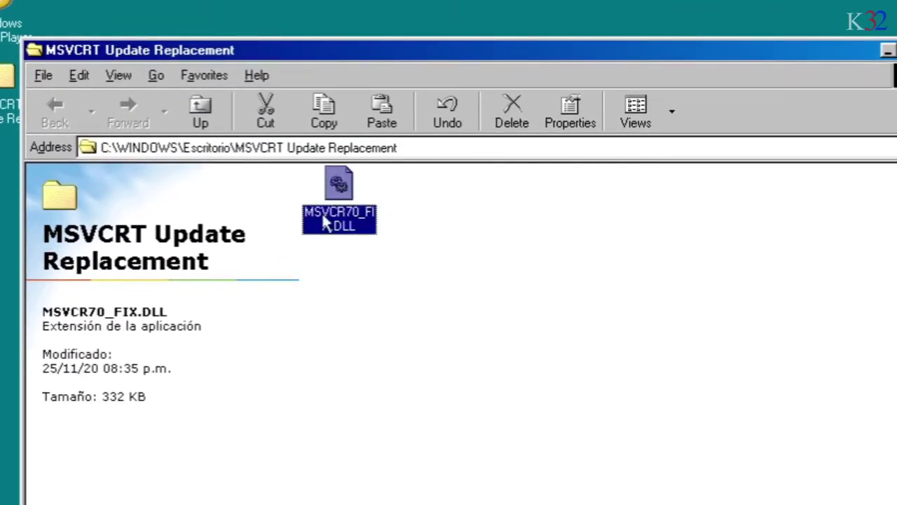
drag(485, 305, 308, 176)
click(435, 324)
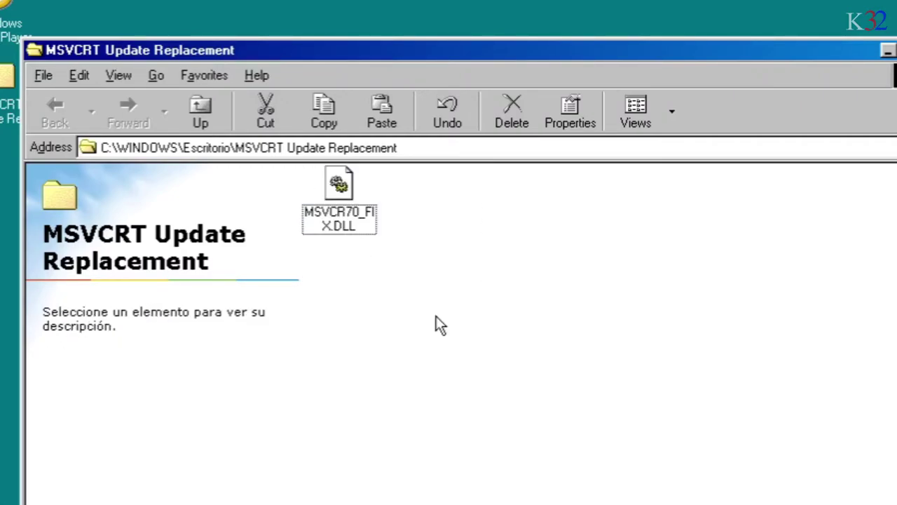
click(341, 191)
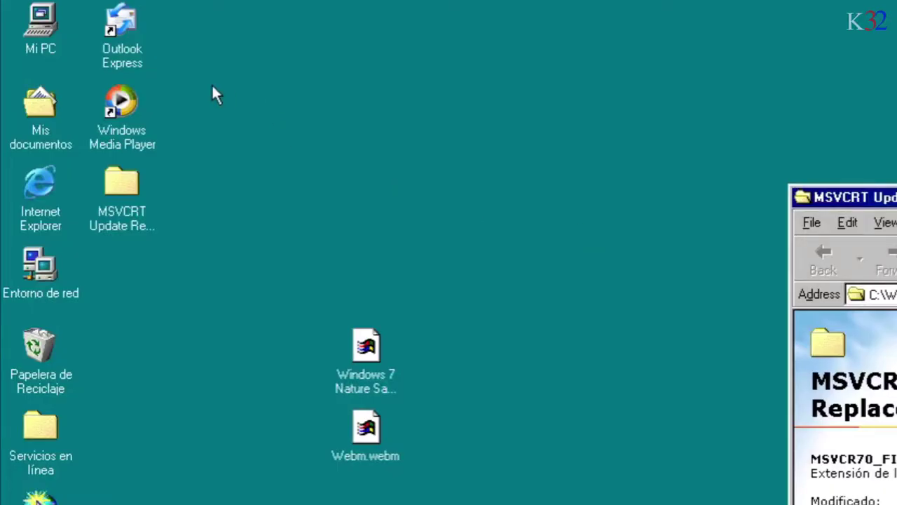
Step: Browse to C:\WINDOWS through Mi PC, enlarge the folder window and show the folder's files
double_click(52, 44)
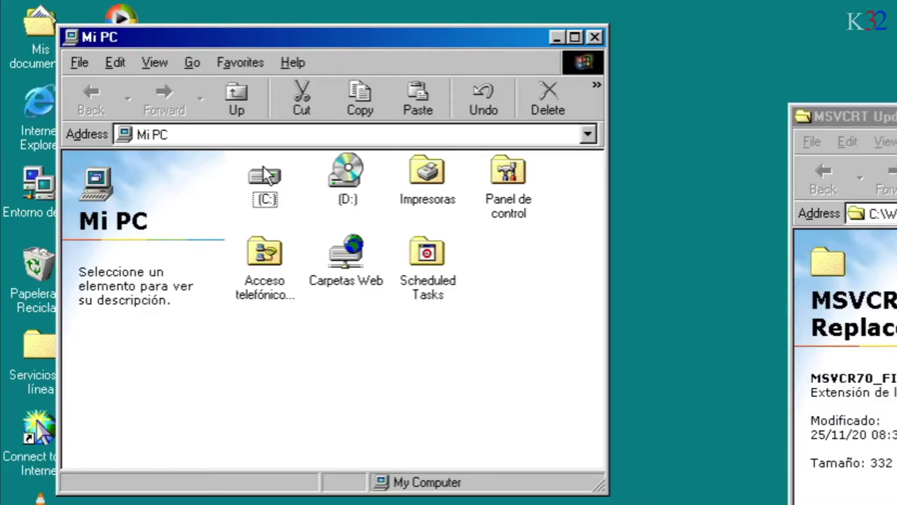
double_click(268, 174)
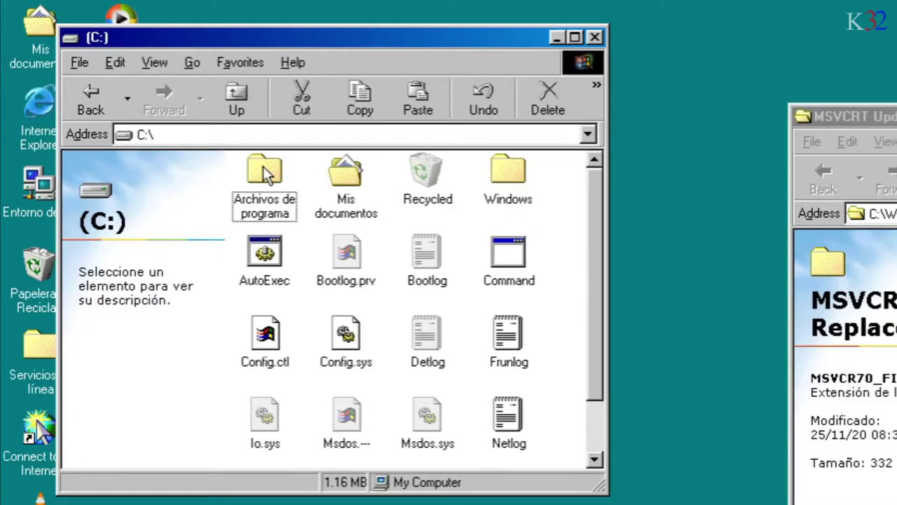
double_click(506, 184)
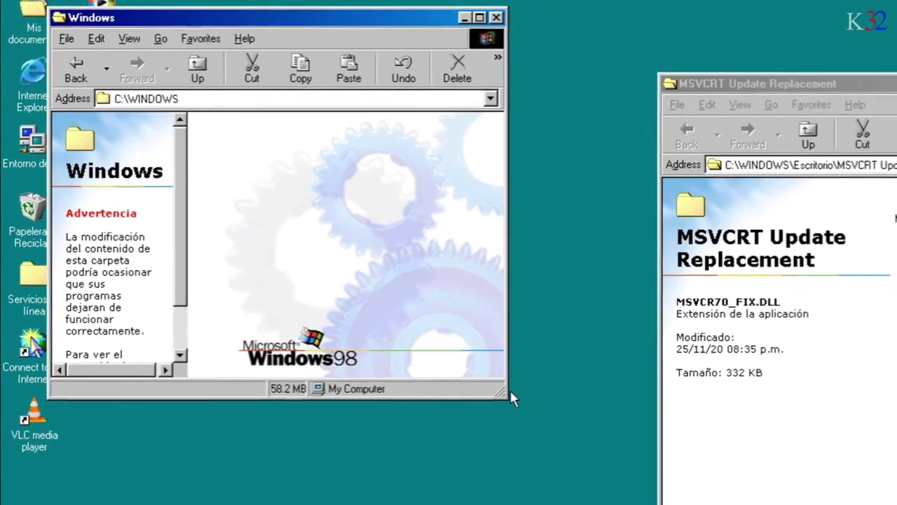
drag(538, 428, 631, 469)
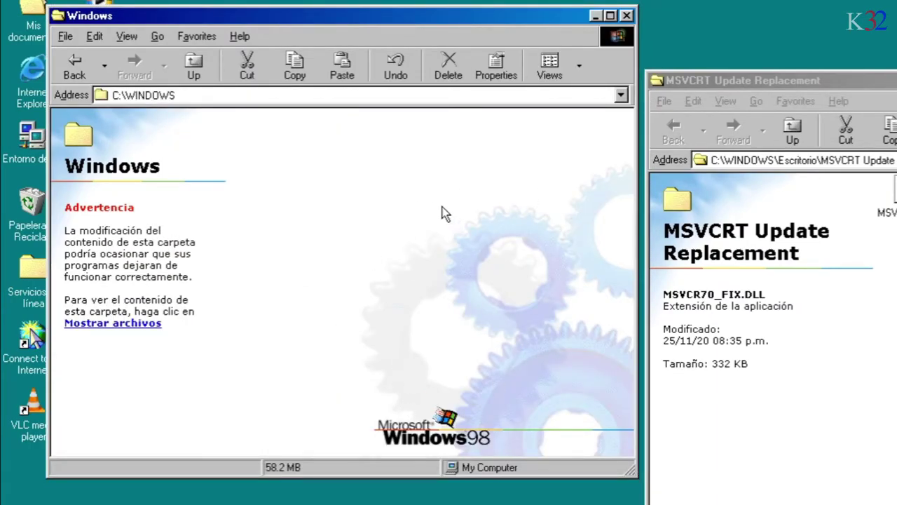
click(93, 324)
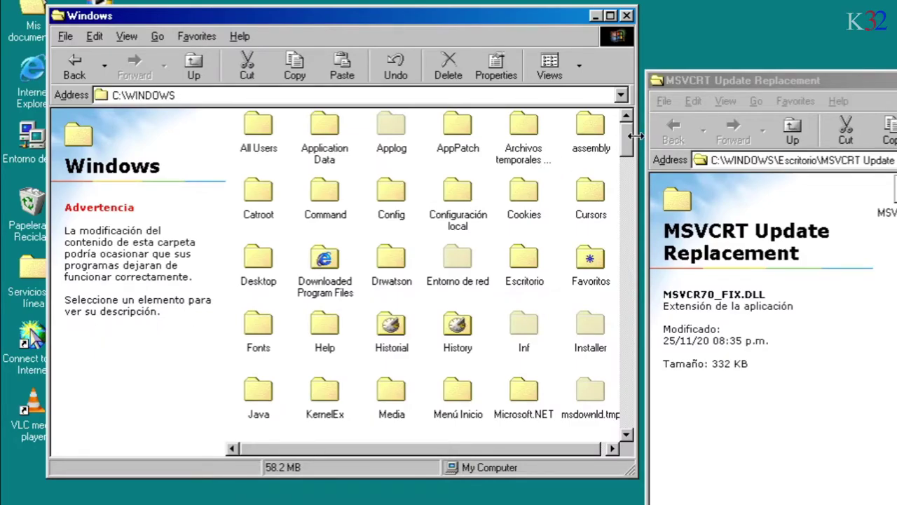
Step: Open the System subfolder of C:\WINDOWS and show its files
scroll(626, 438, down, 5)
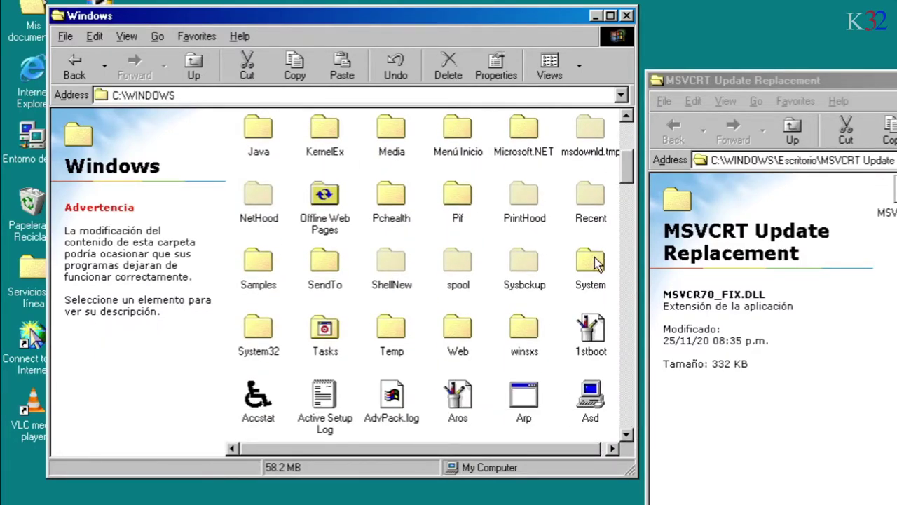
click(589, 267)
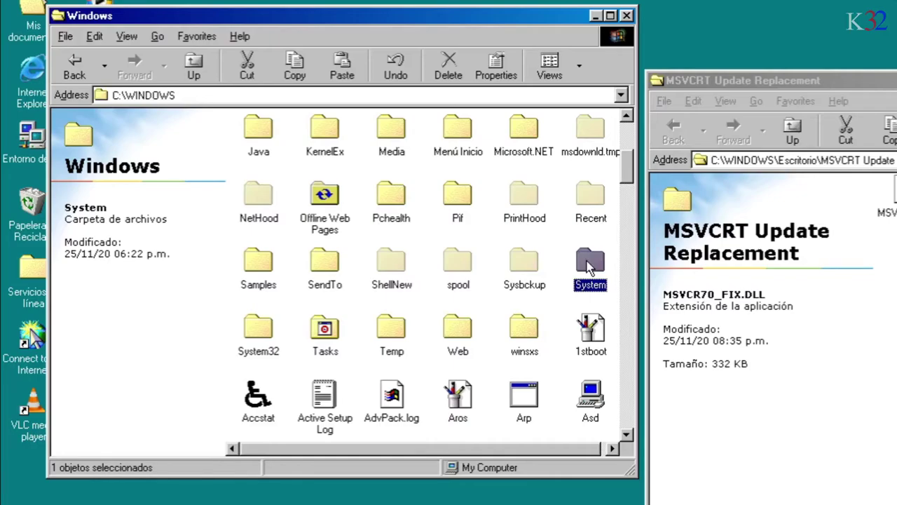
double_click(589, 267)
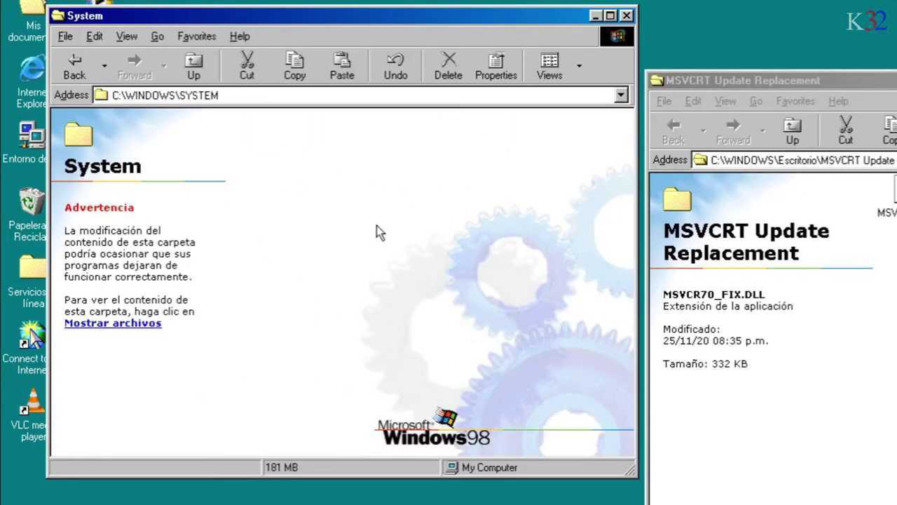
click(149, 324)
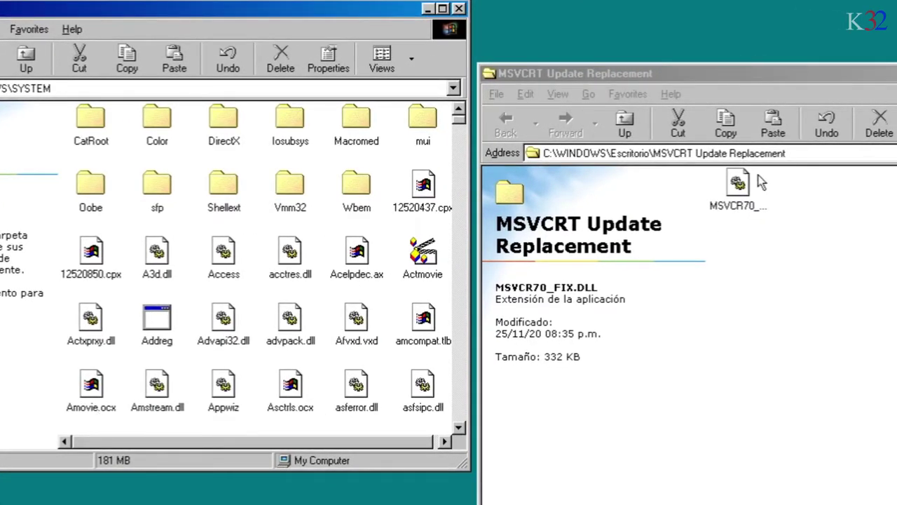
Step: Copy MSVCR70_FIX.DLL from the MSVCRT Update Replacement folder into C:\WINDOWS\SYSTEM
right_click(736, 185)
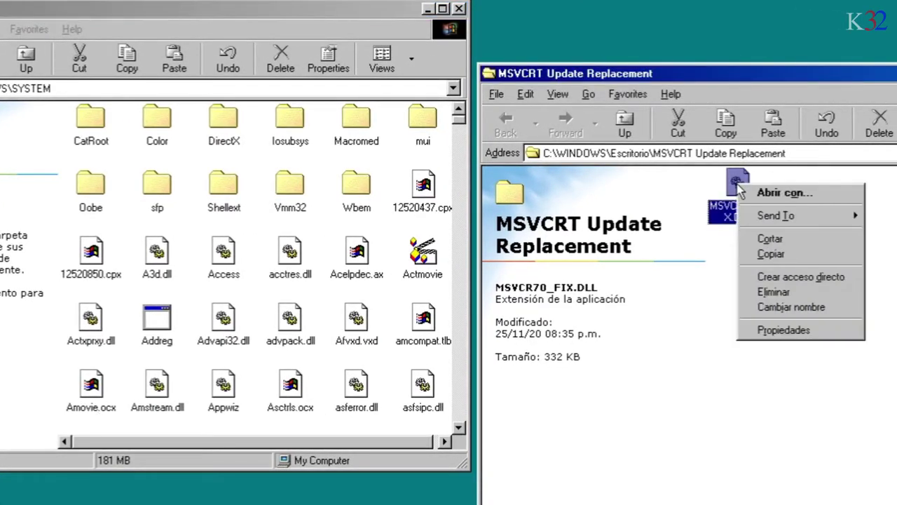
click(773, 256)
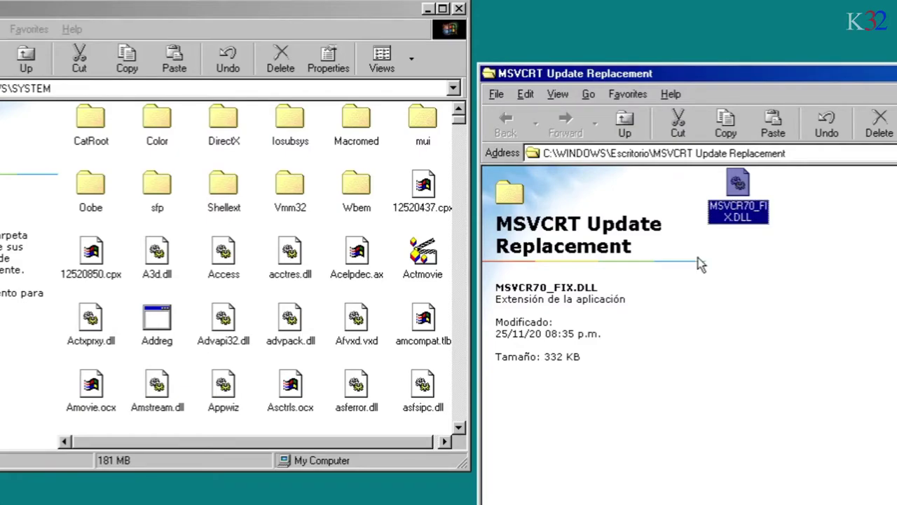
click(386, 227)
right_click(387, 227)
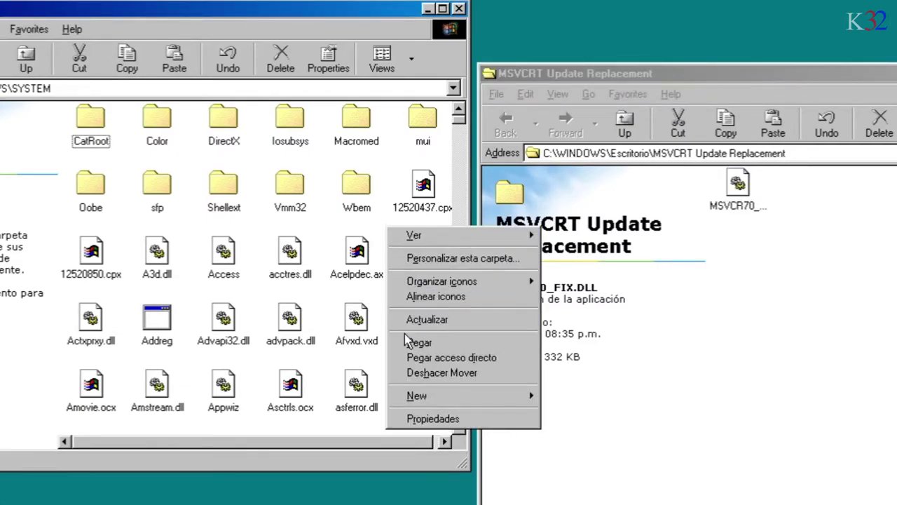
click(406, 343)
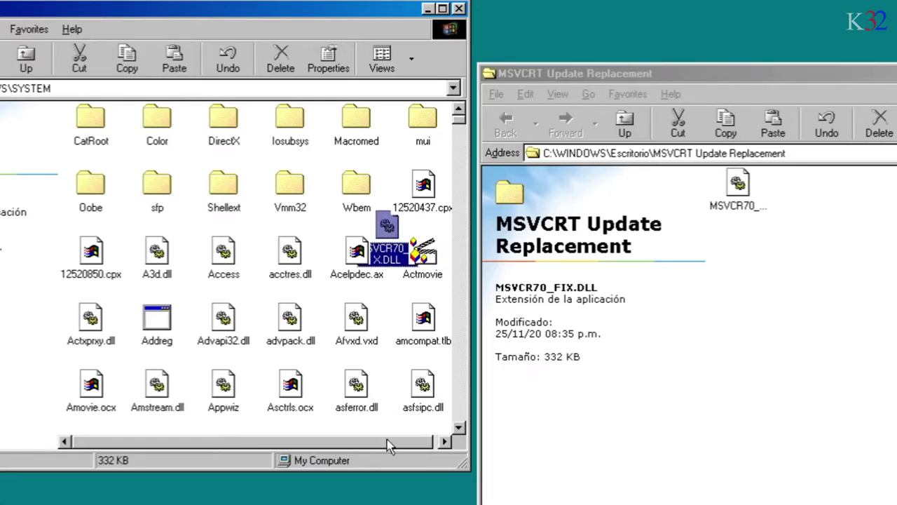
click(446, 443)
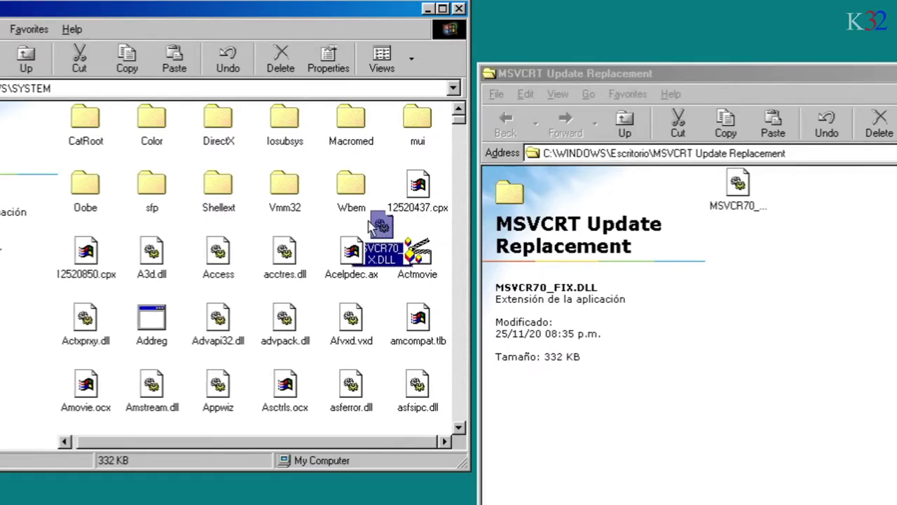
click(414, 232)
click(390, 231)
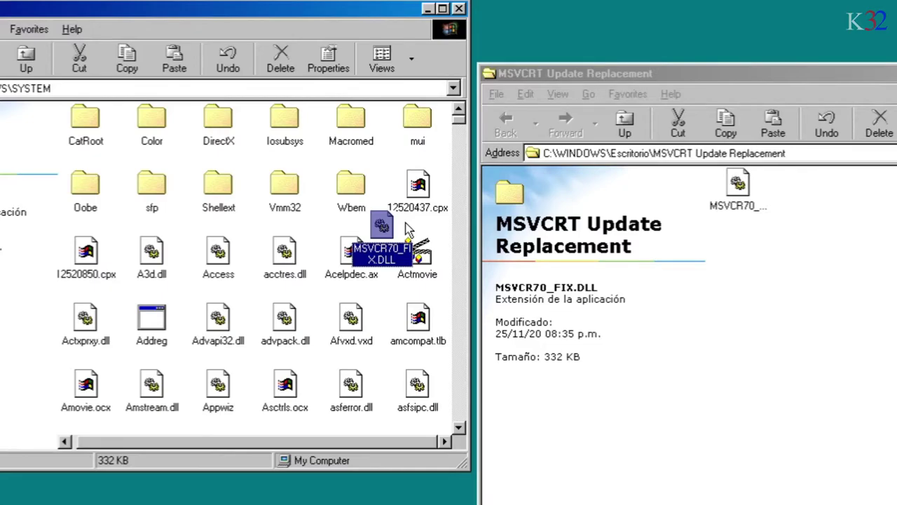
drag(409, 231, 78, 504)
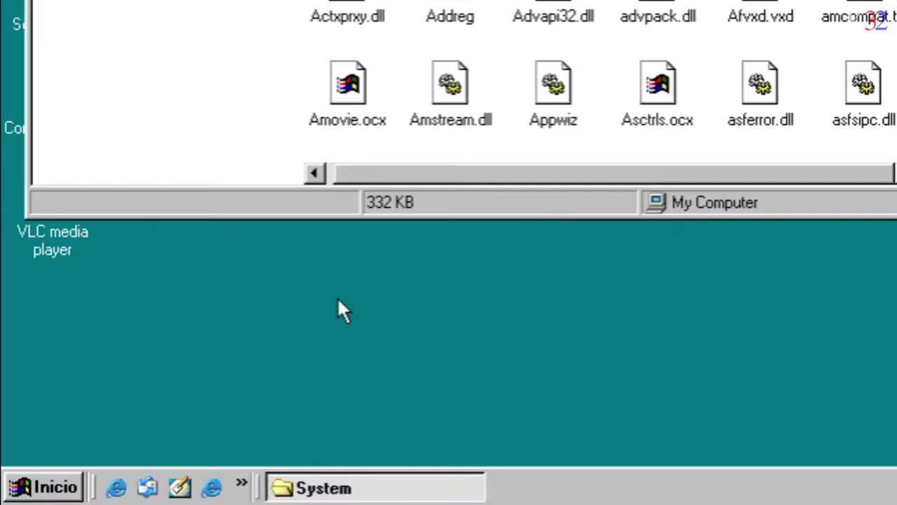
Step: Launch the Registry Editor by running regedit and move its window beside the System folder window
click(31, 483)
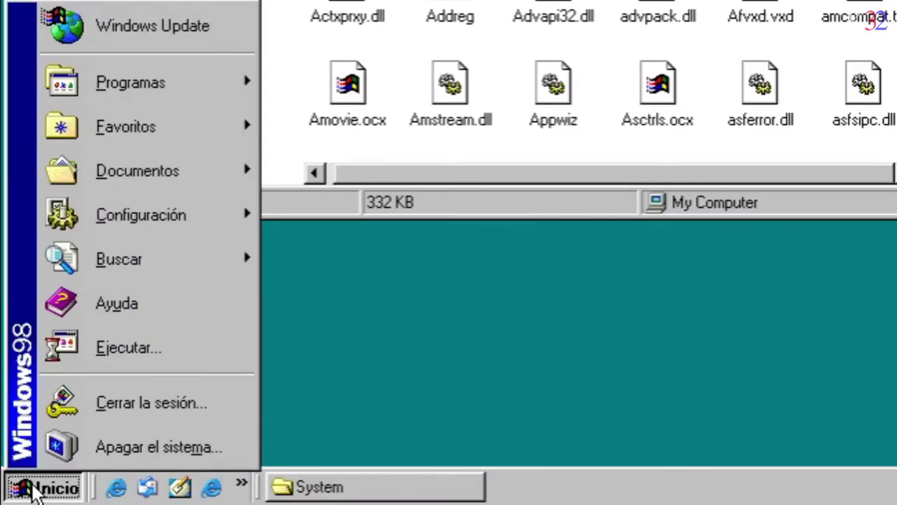
click(154, 364)
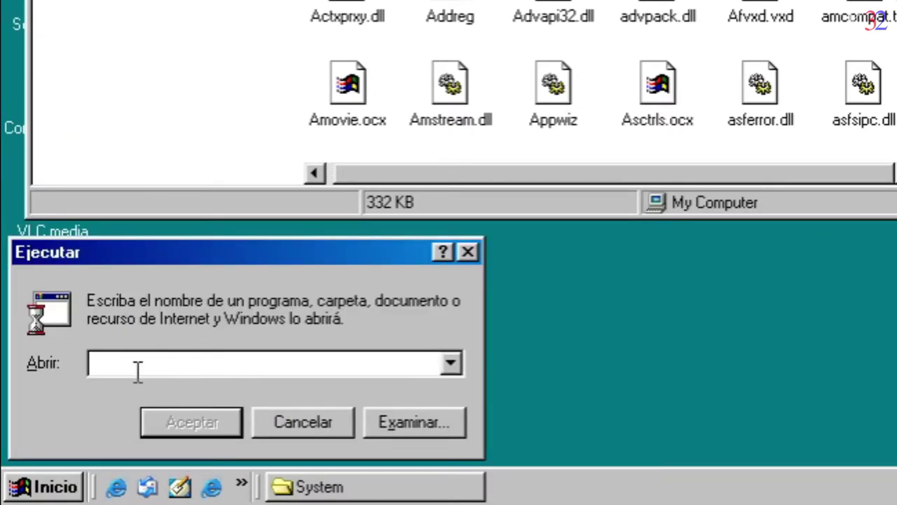
text(regedit)
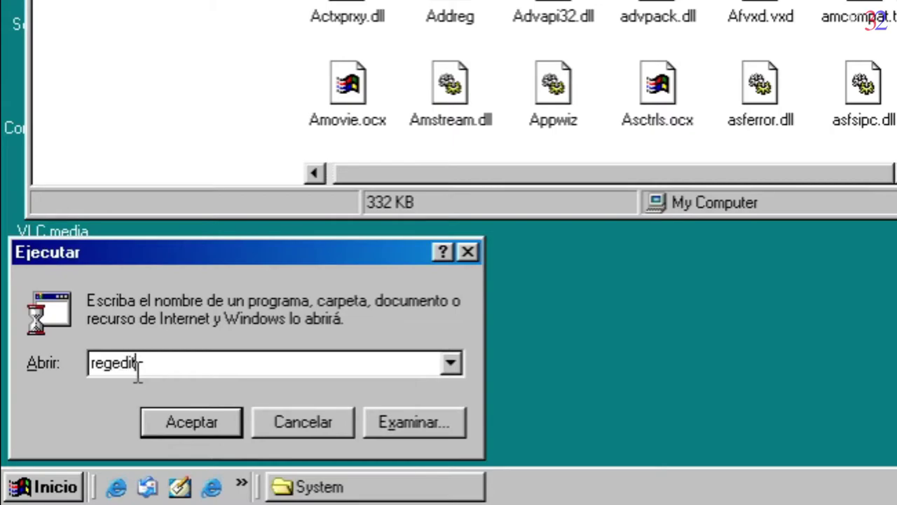
key(Return)
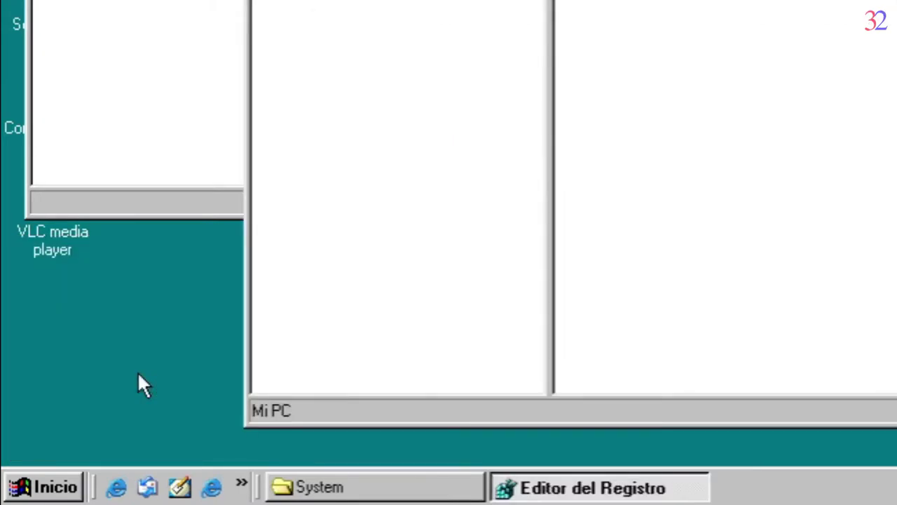
drag(876, 481, 618, 485)
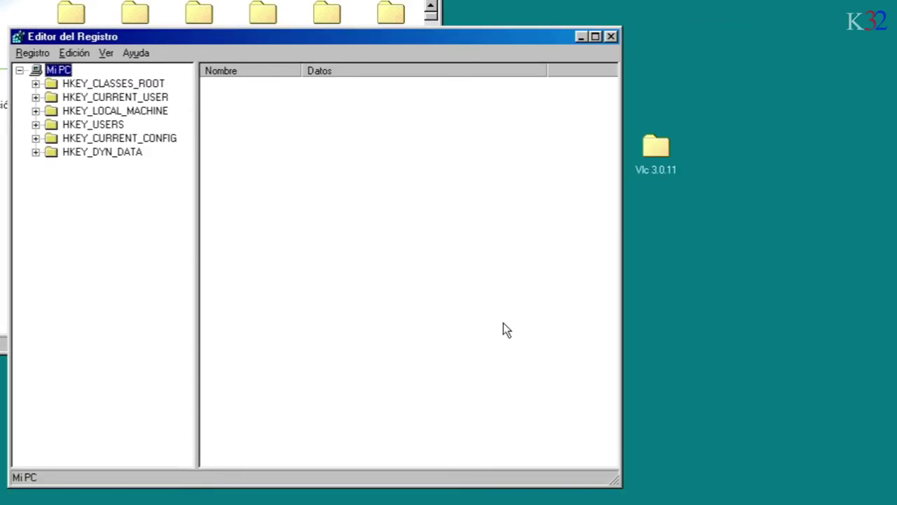
drag(132, 35, 530, 14)
drag(471, 14, 431, 30)
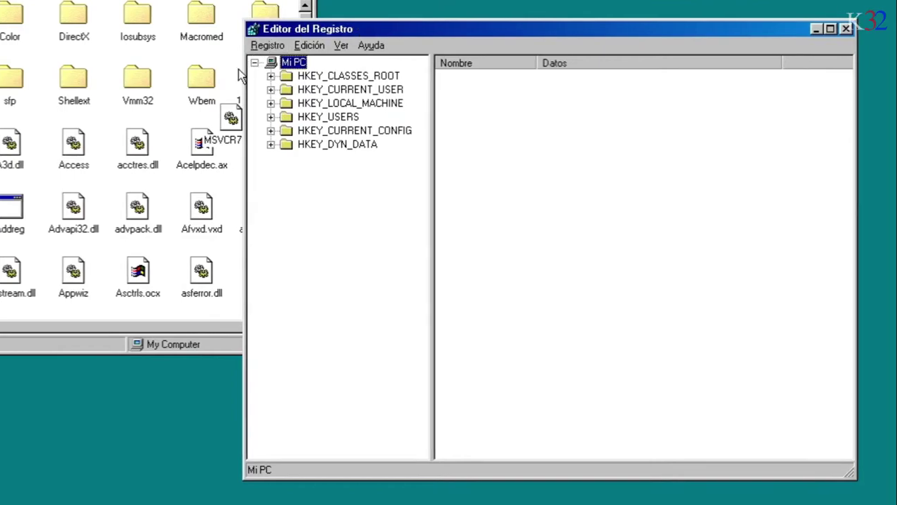
Step: Open the registry key HKEY_LOCAL_MACHINE\System\CurrentControlSet\Control\SessionManager\KnownDLLs
click(270, 103)
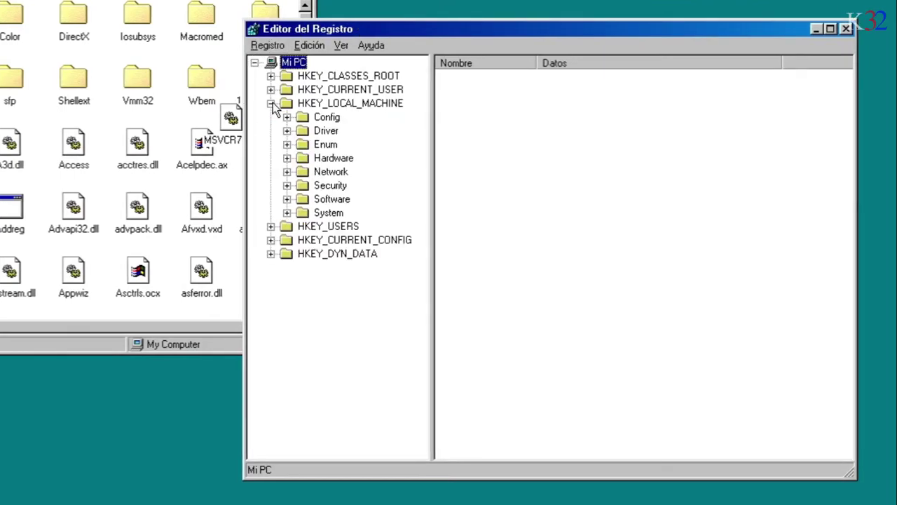
click(286, 213)
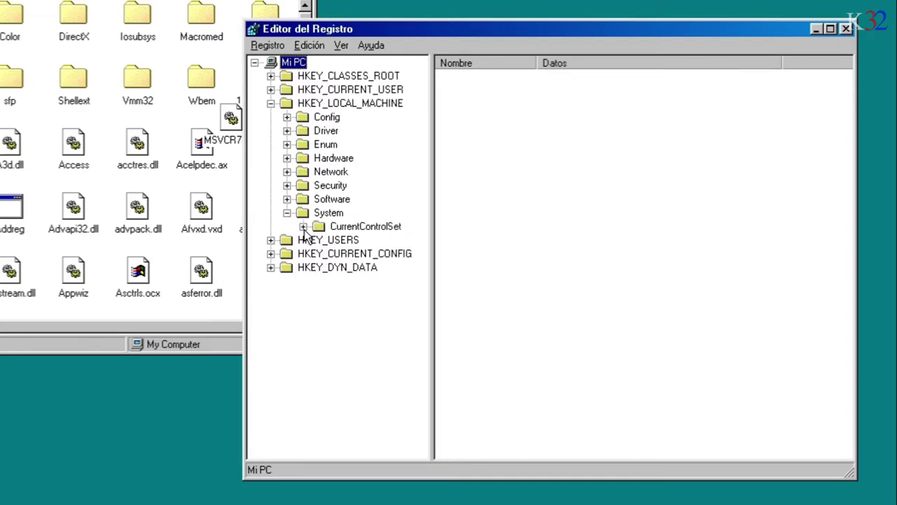
click(303, 227)
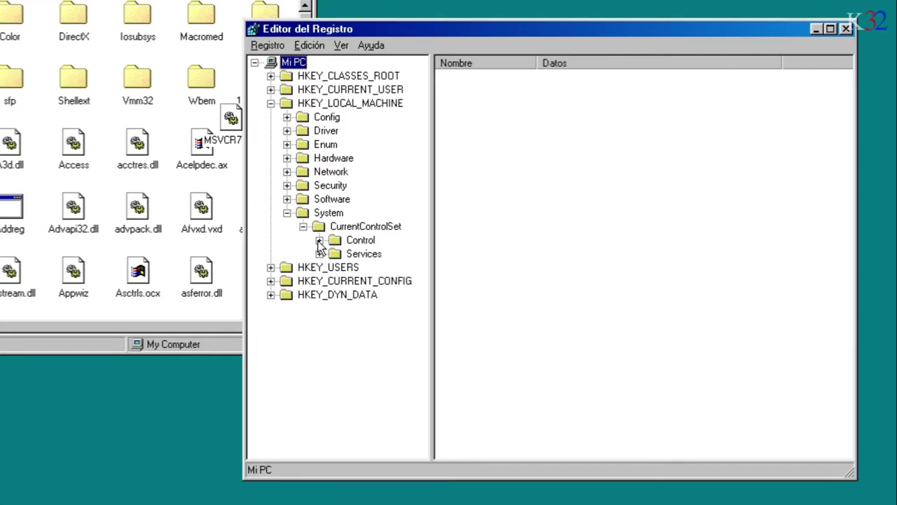
click(319, 241)
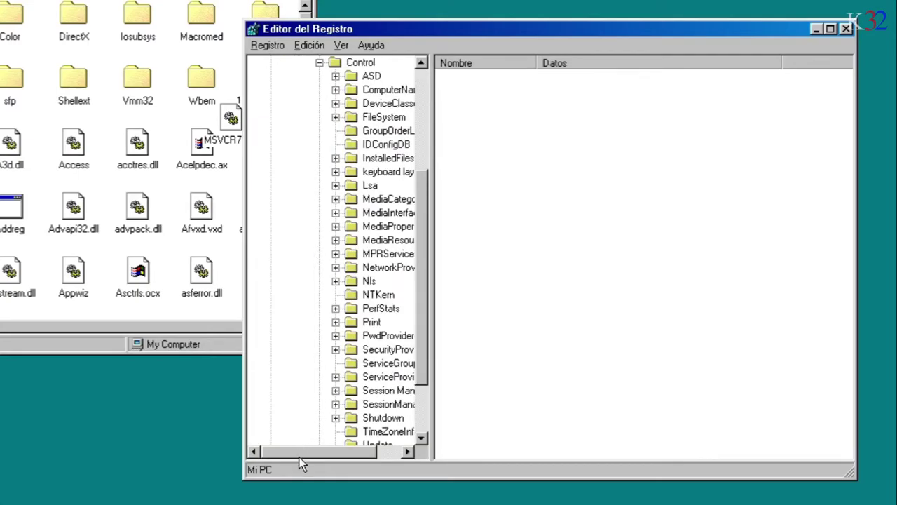
click(396, 451)
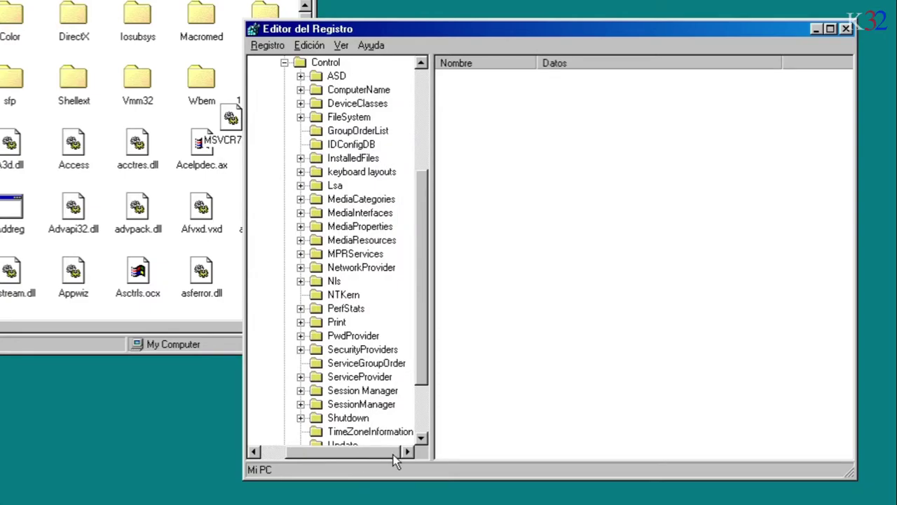
click(300, 405)
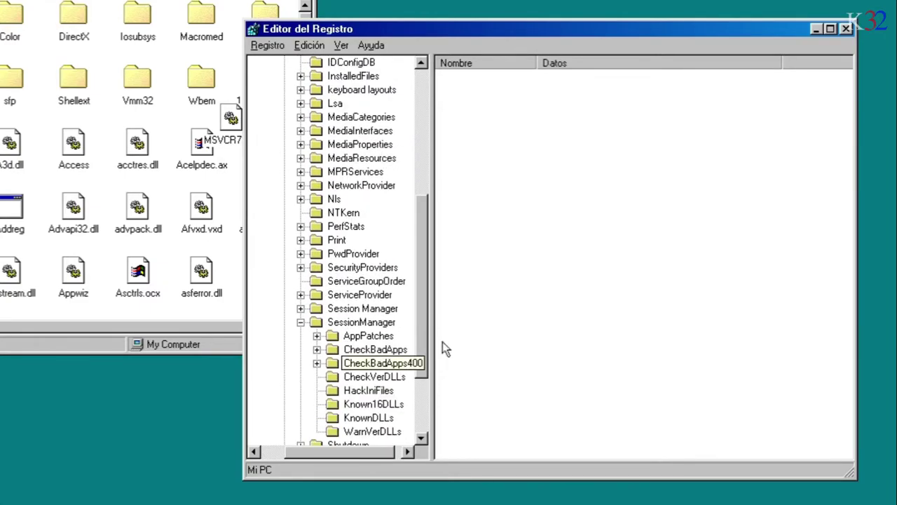
drag(419, 303, 421, 347)
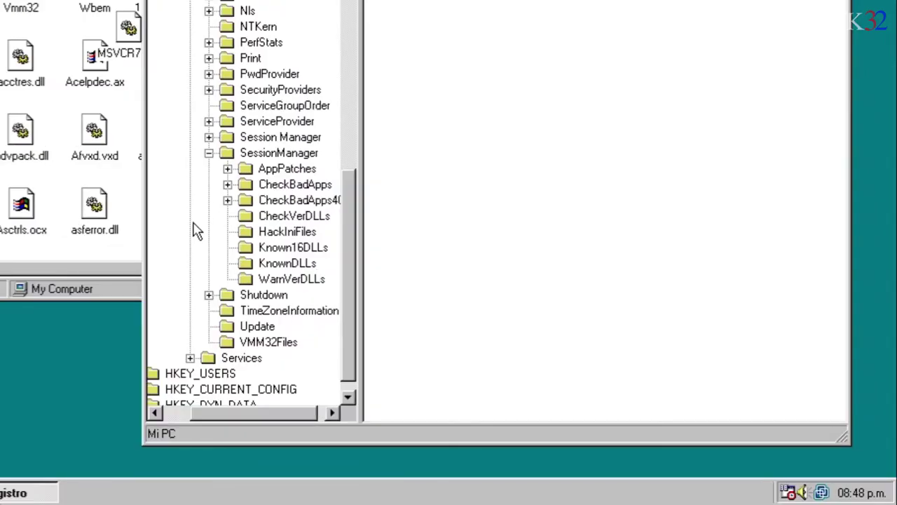
click(254, 264)
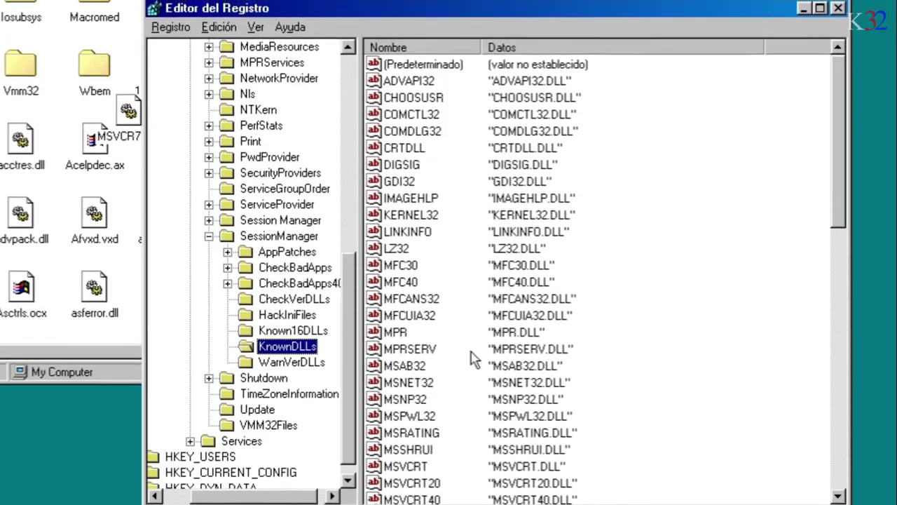
Step: Find the MSVCRT string value in the KnownDLLs key and open it for editing
drag(840, 67, 840, 267)
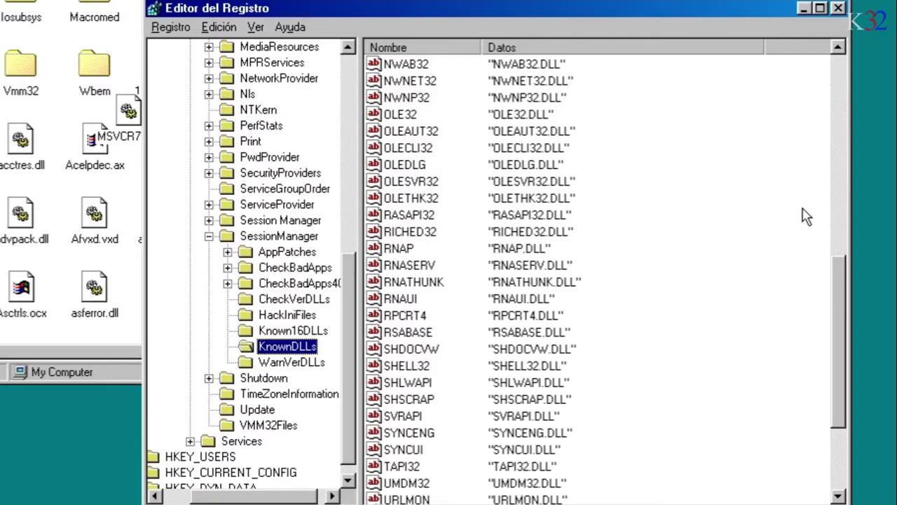
drag(839, 343, 835, 249)
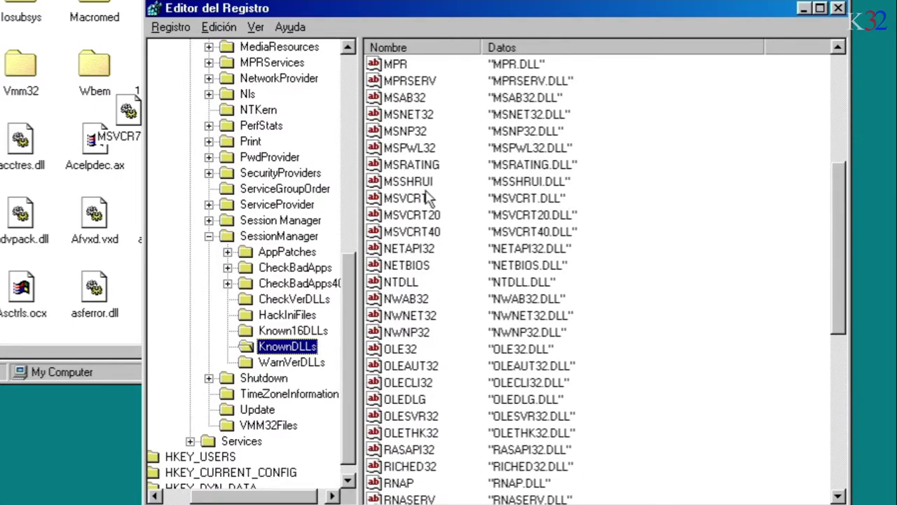
double_click(386, 201)
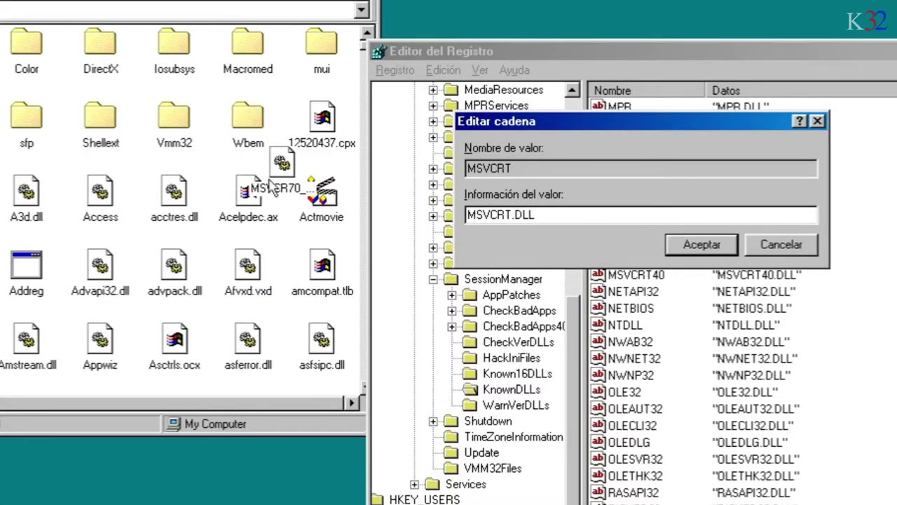
Step: Copy the full file name of MSVCR70_FIX.DLL in the System folder without renaming the file
click(286, 168)
right_click(289, 172)
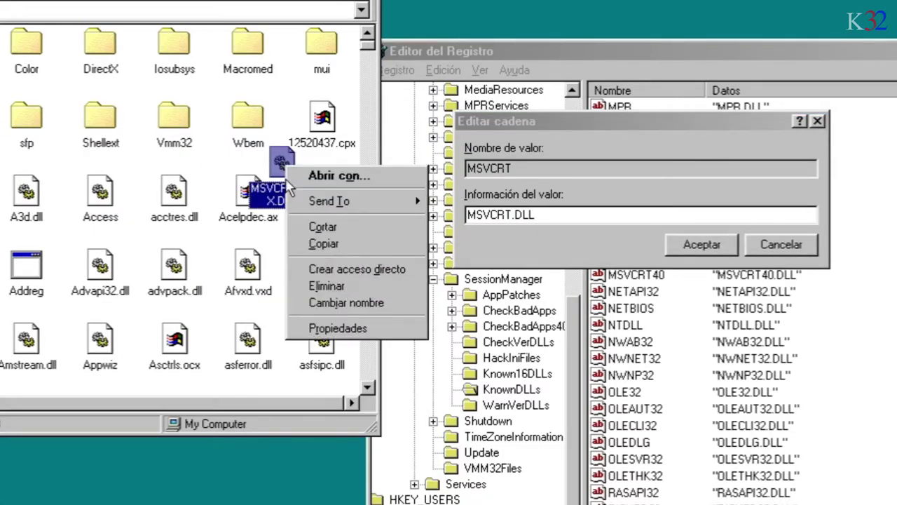
click(346, 303)
key(ctrl+c)
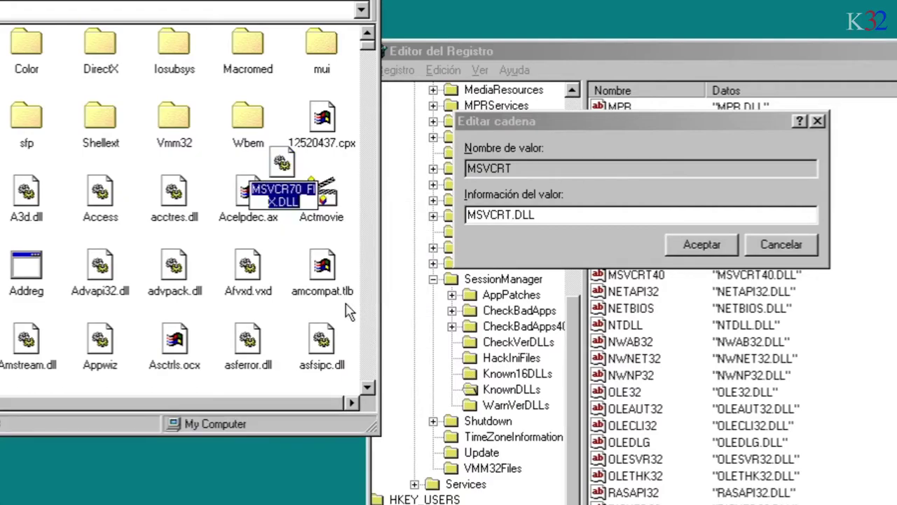
right_click(286, 200)
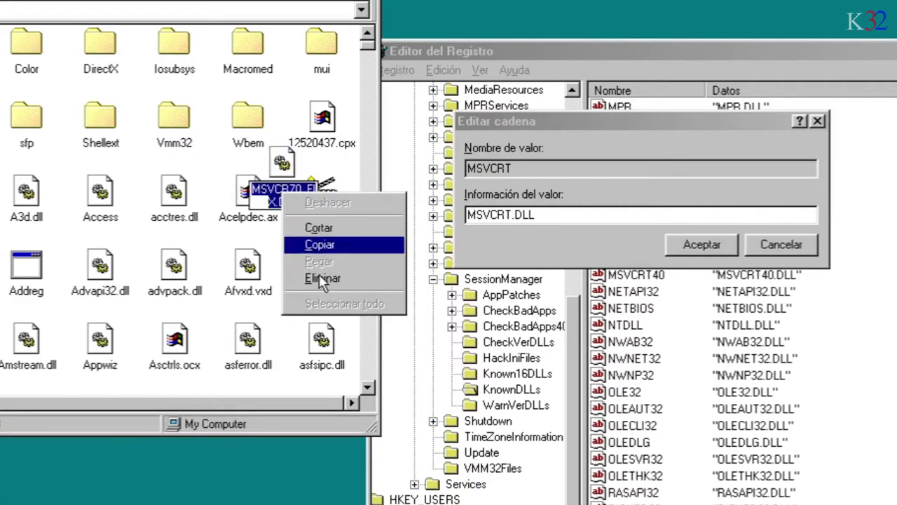
click(333, 249)
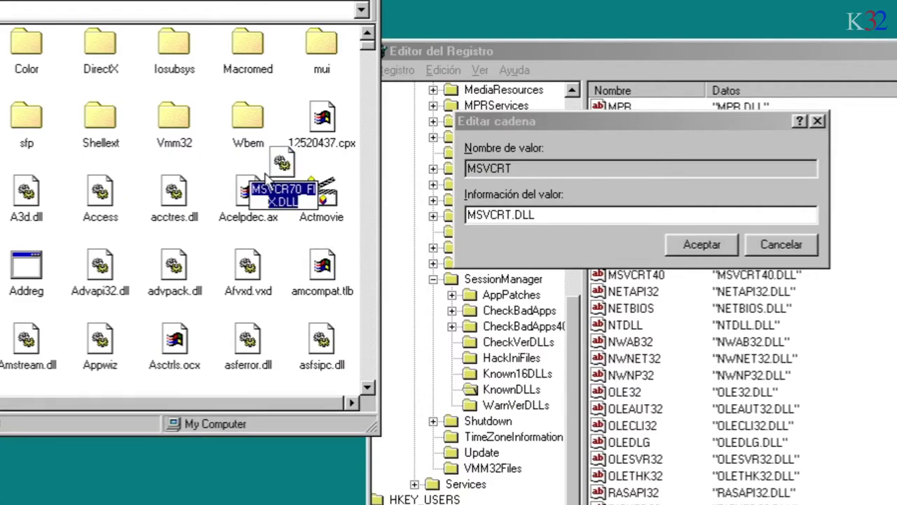
Step: Replace the data of the MSVCRT value with the copied name MSVCR70_FIX.DLL and accept the edit
click(560, 214)
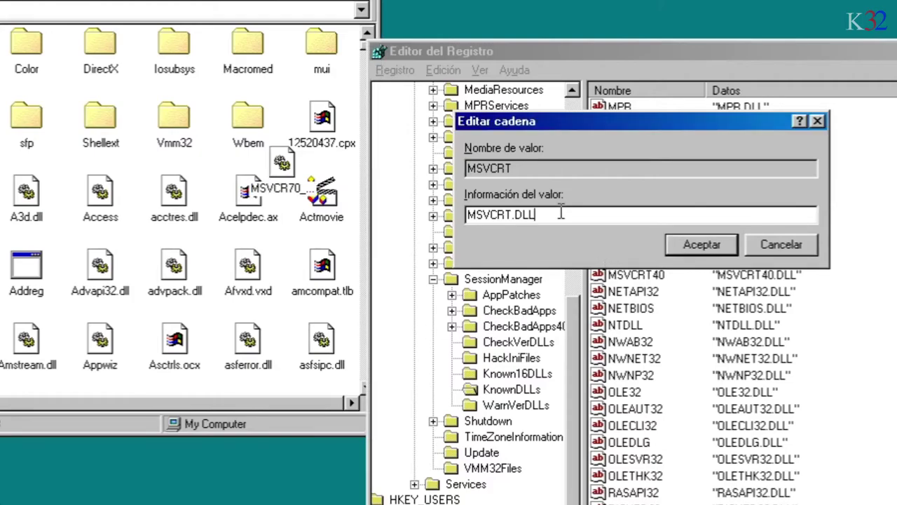
drag(558, 214, 435, 222)
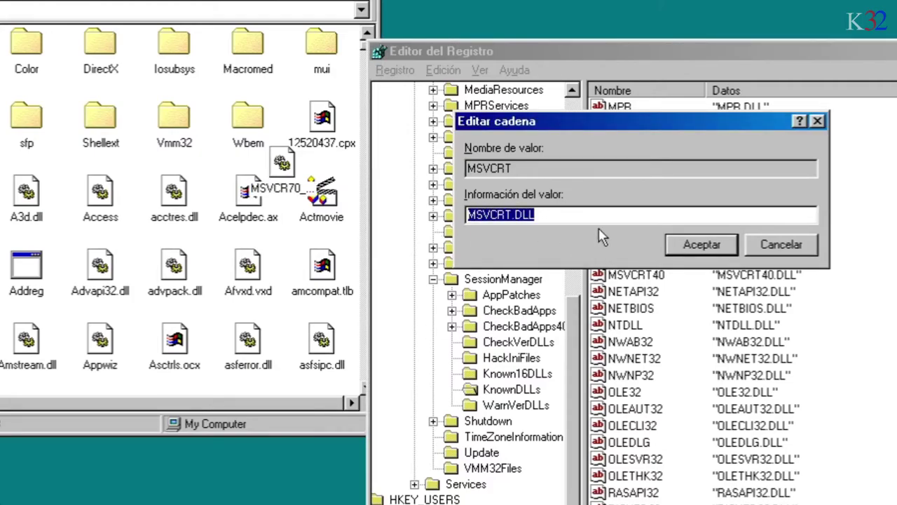
key(BackSpace)
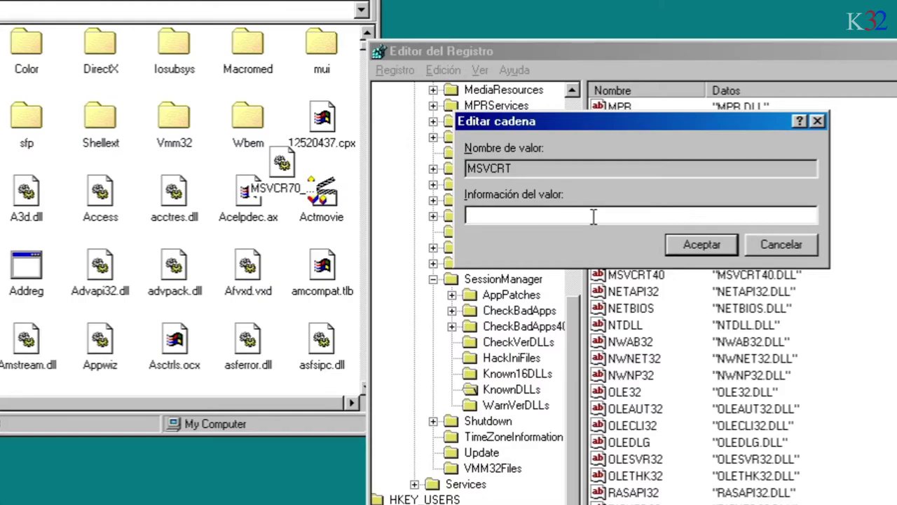
right_click(491, 218)
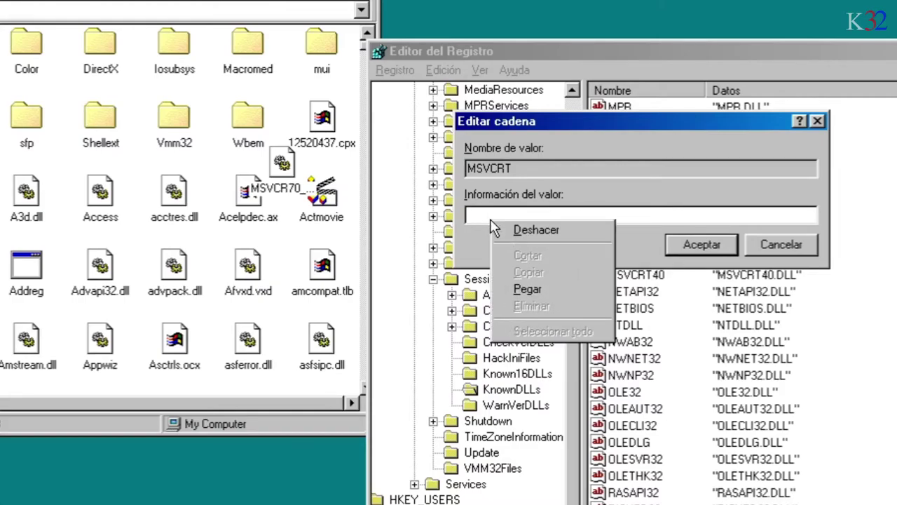
click(527, 289)
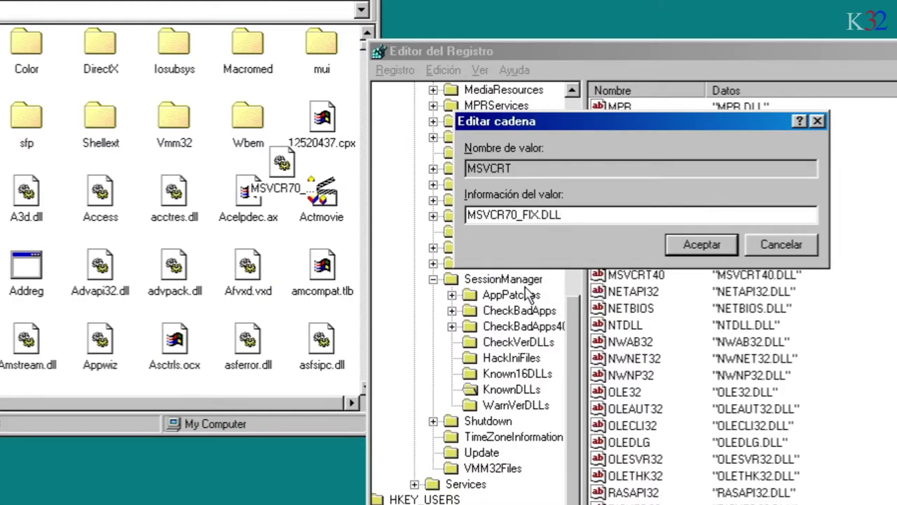
click(693, 249)
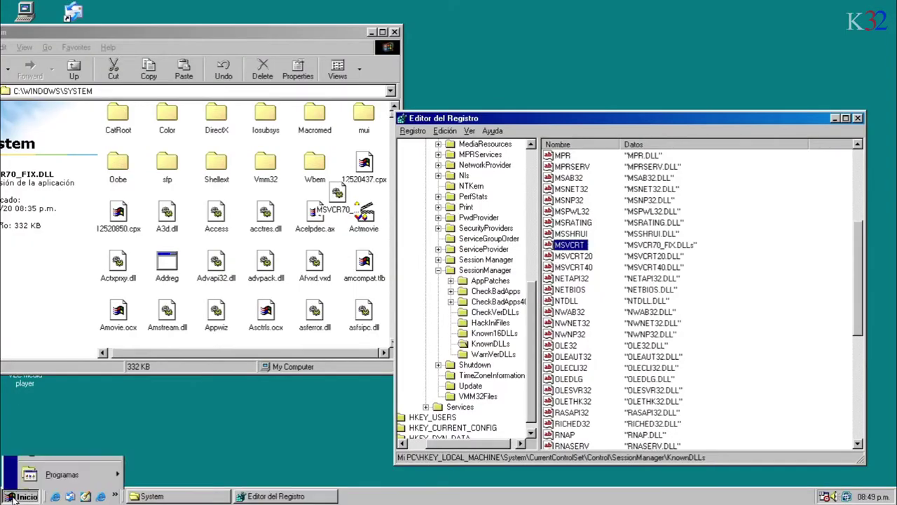
Step: Launch Notepad by running the command notepad, move its window aside, and close the Registry Editor
click(0, 504)
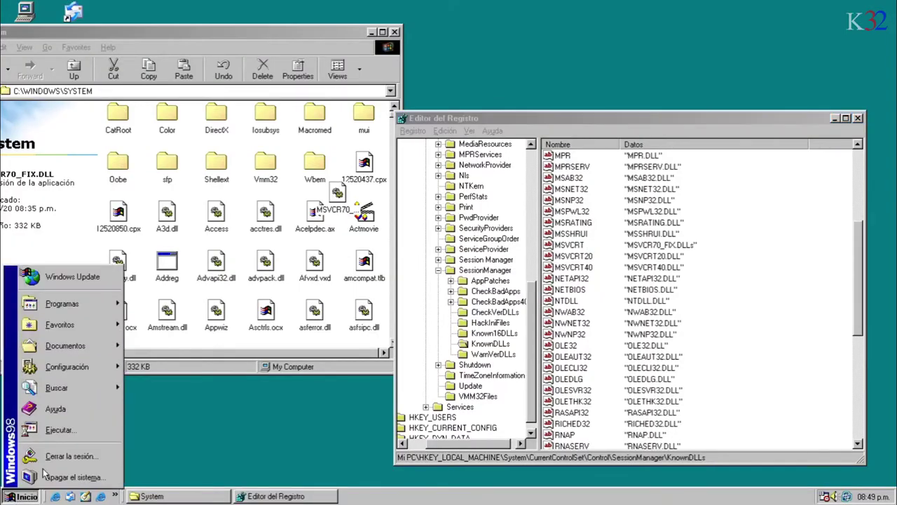
click(0, 504)
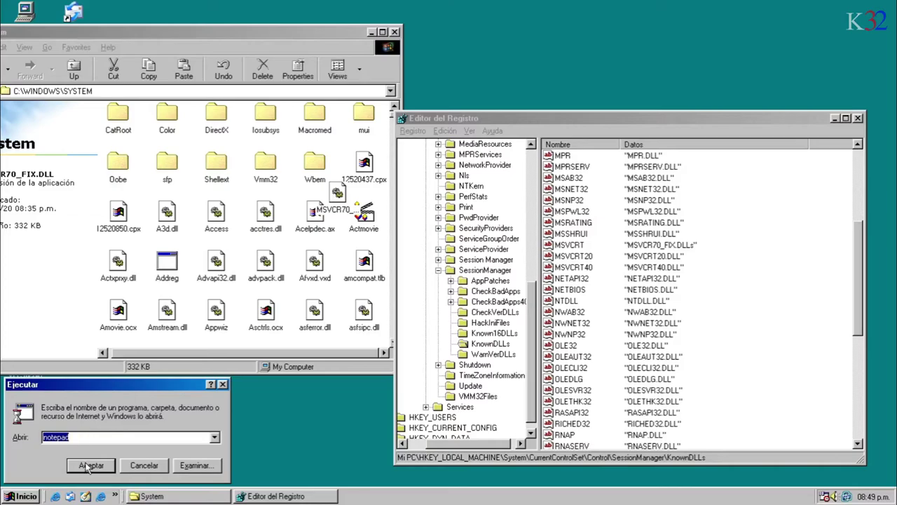
click(85, 463)
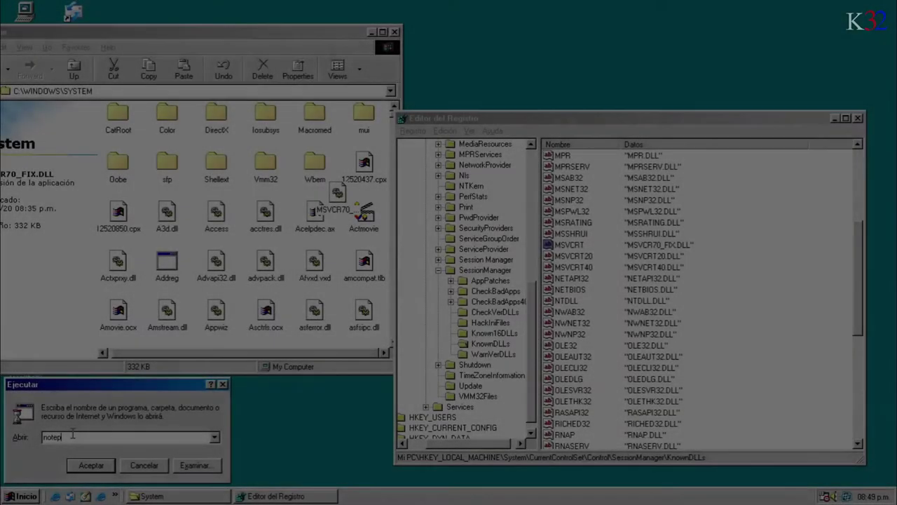
text(ad)
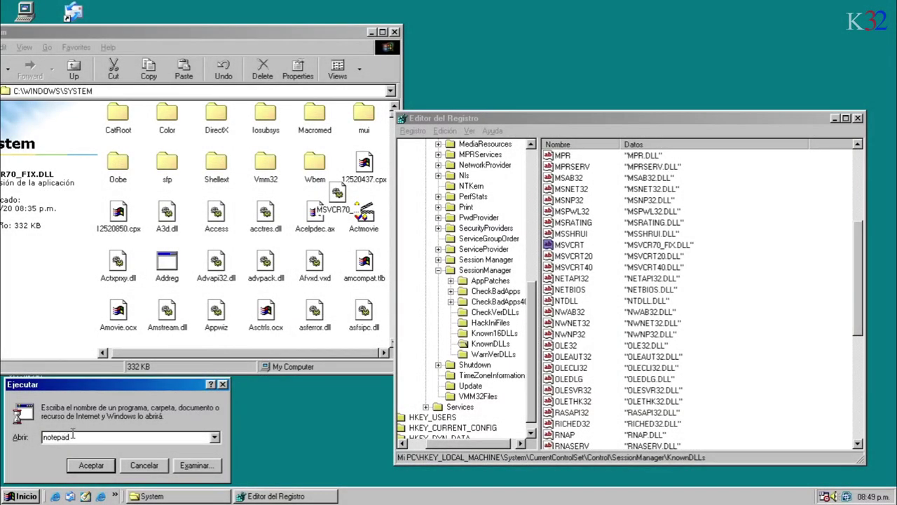
click(105, 467)
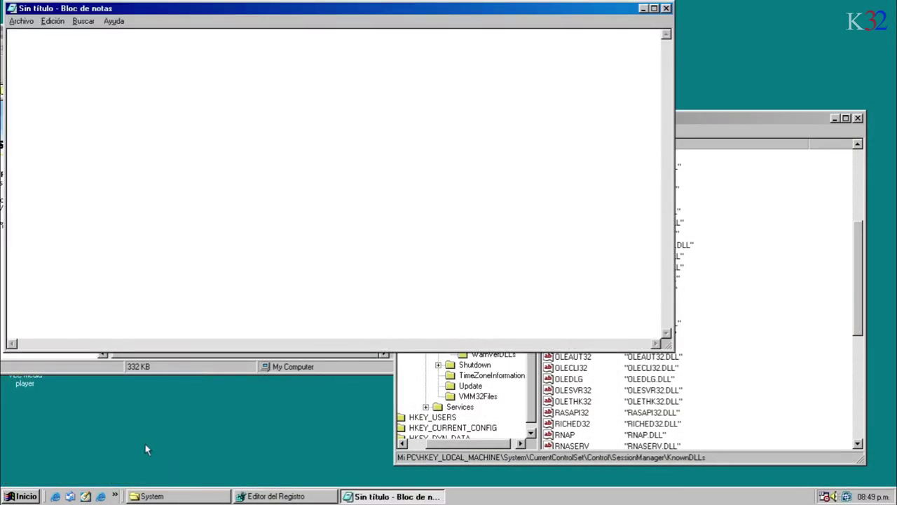
drag(310, 14, 361, 61)
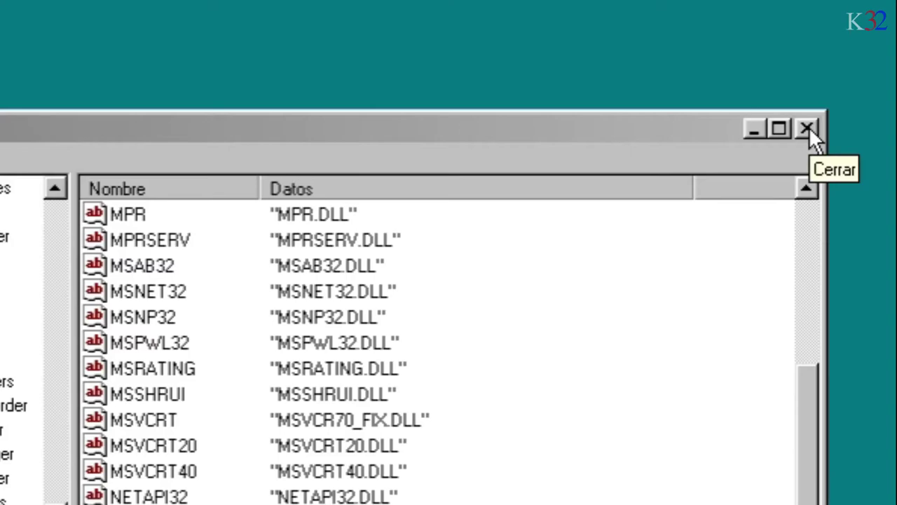
click(808, 129)
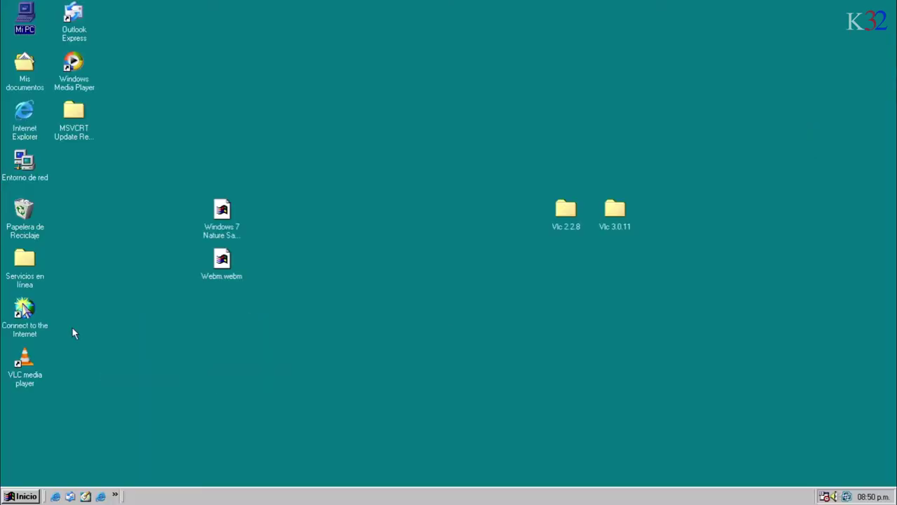
Step: Start VLC media player from the desktop and check its version in the About window
double_click(29, 370)
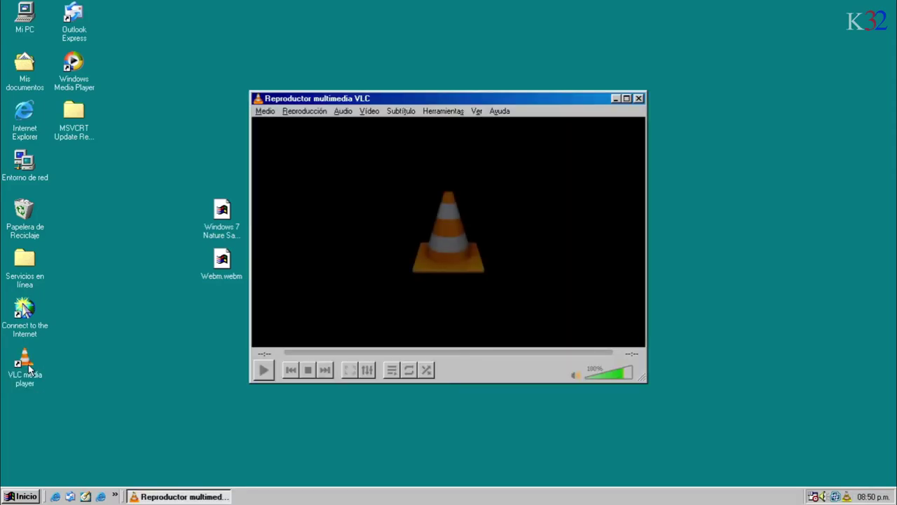
click(508, 110)
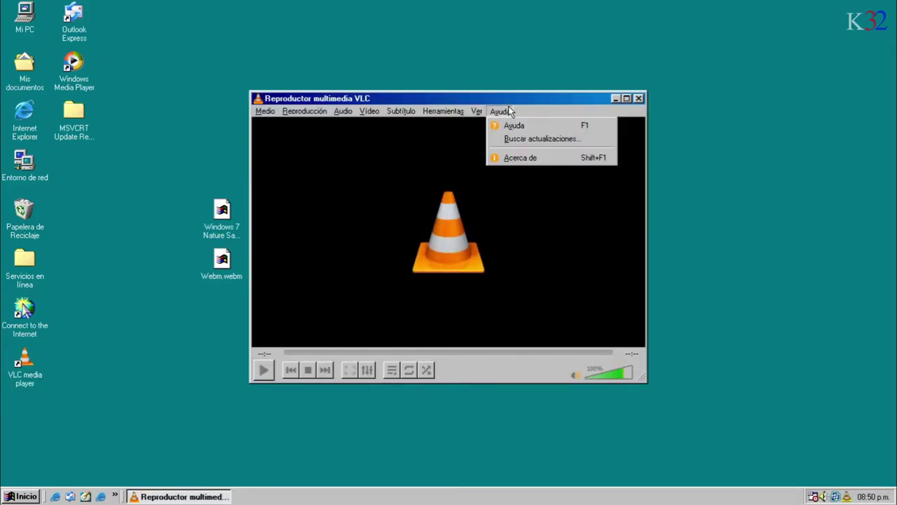
click(518, 157)
drag(434, 117, 592, 179)
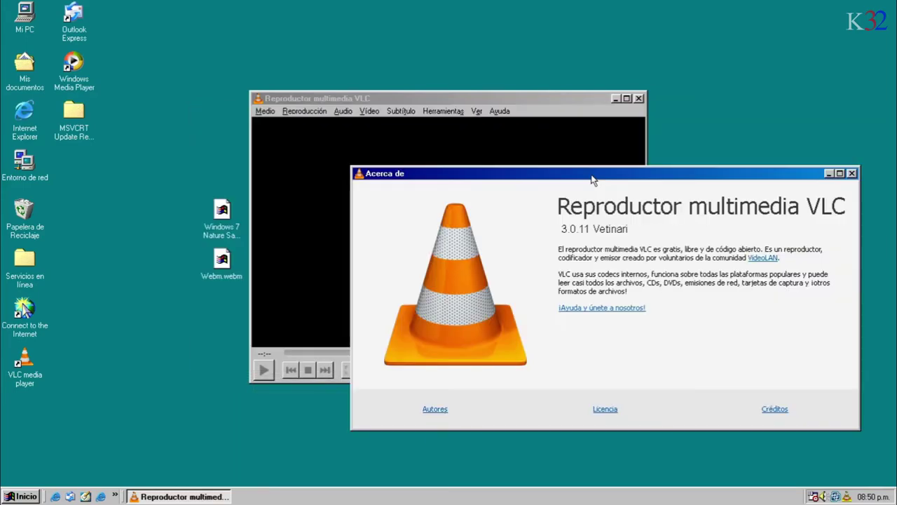
click(851, 174)
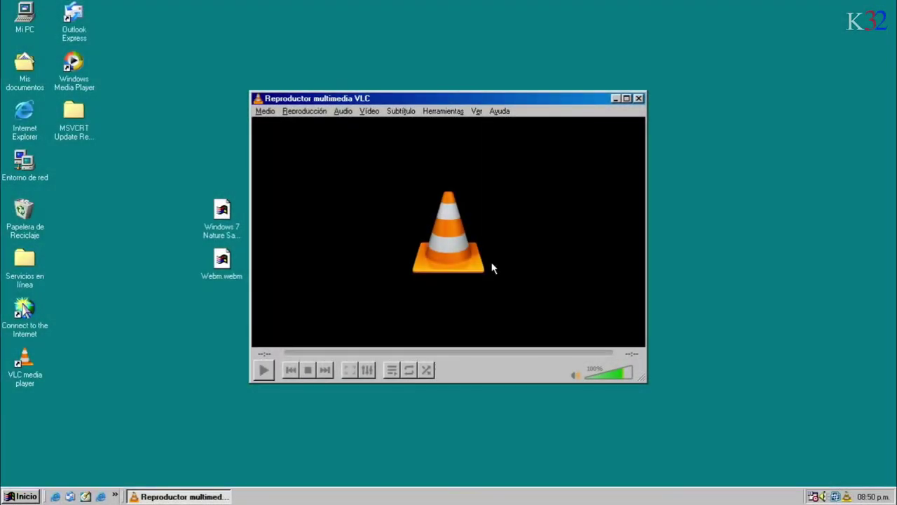
Step: Load the Windows 7 Nature sample video from the desktop into the VLC player
drag(226, 219, 437, 216)
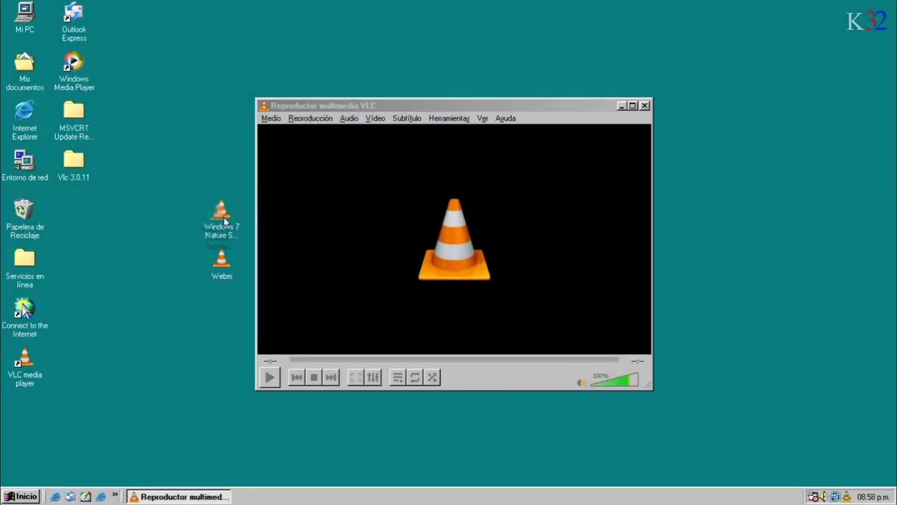
drag(226, 218, 368, 250)
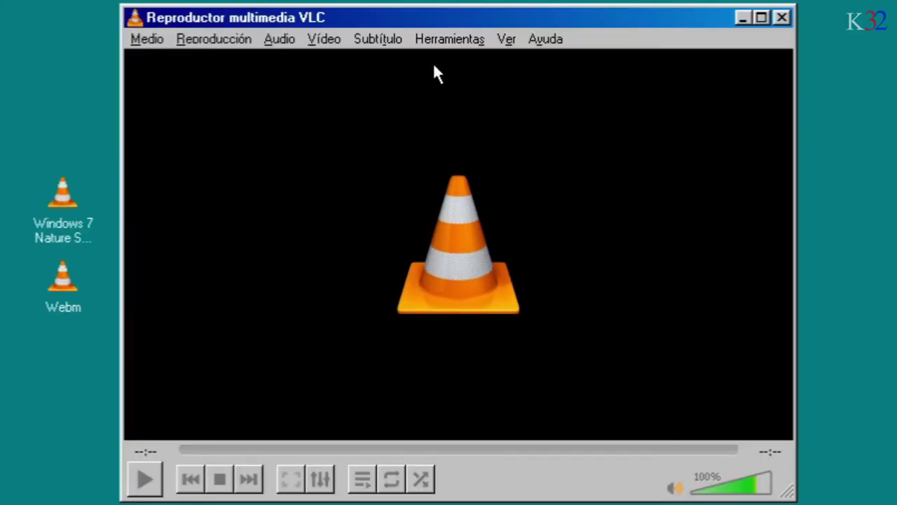
Step: Set VLC's video output to Windows GDI, save the preferences, and load the Windows 7 Nature sample video from the desktop
click(439, 38)
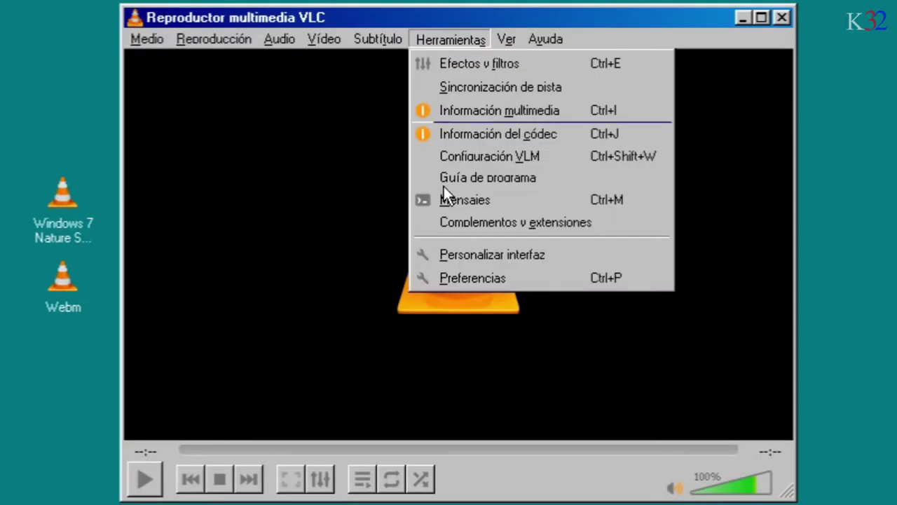
click(454, 277)
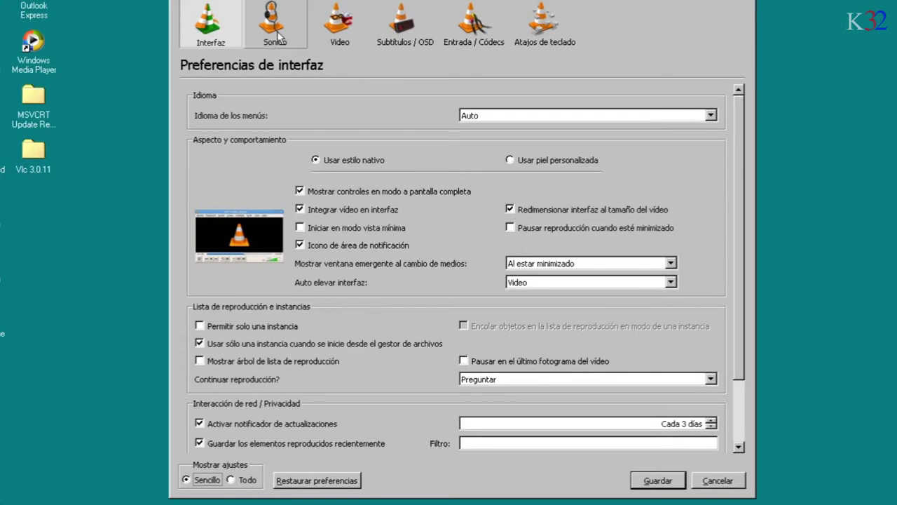
click(343, 17)
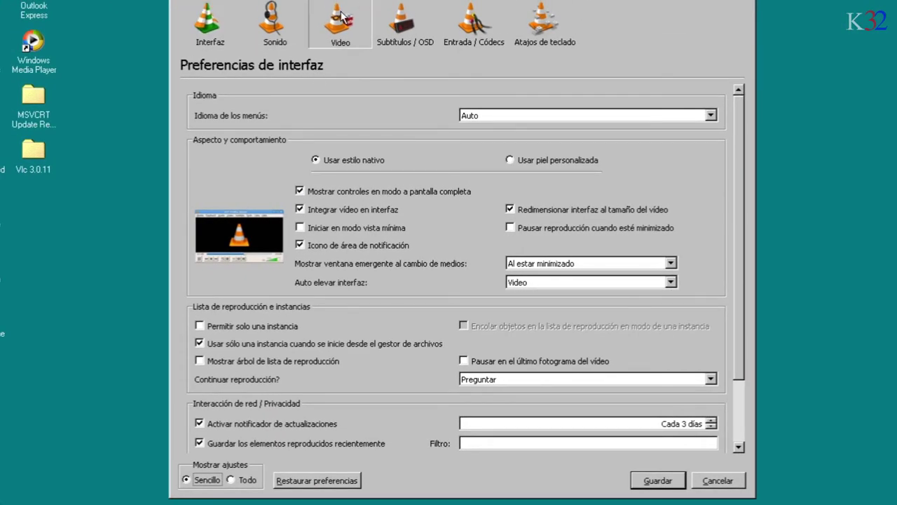
click(722, 168)
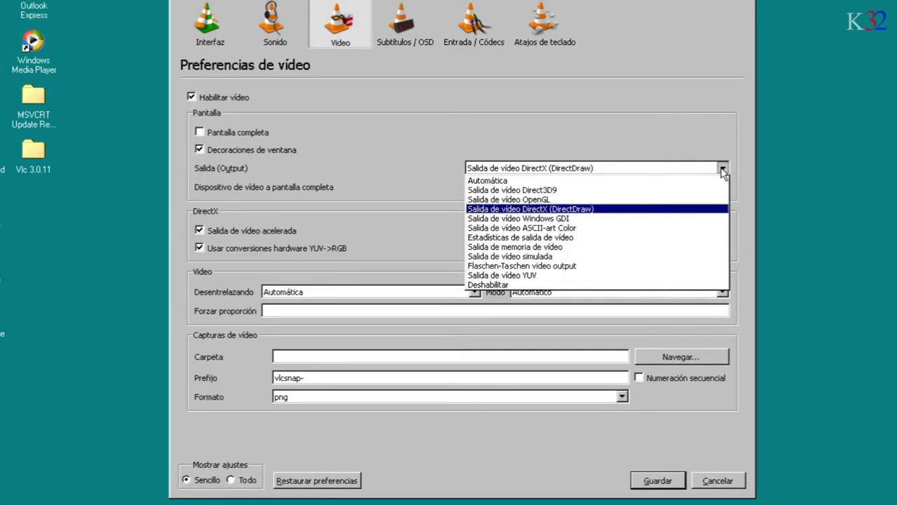
click(505, 219)
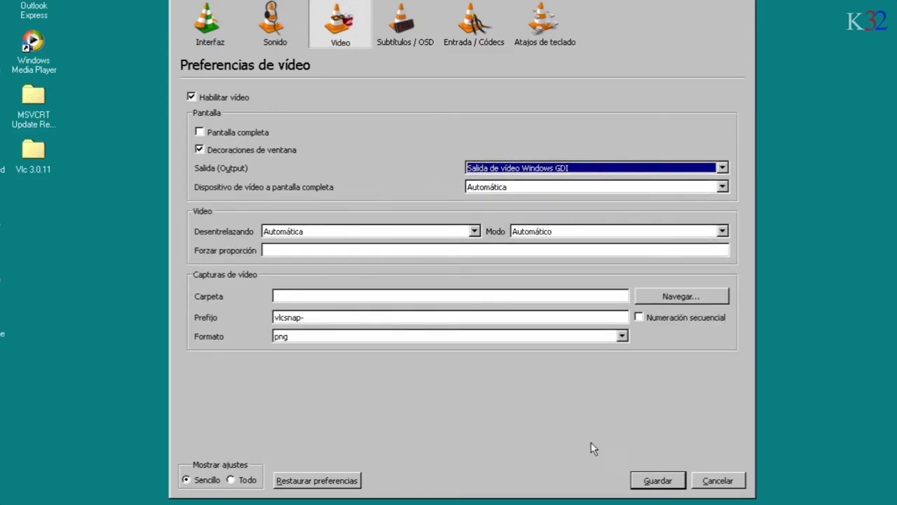
click(664, 484)
drag(190, 204, 371, 222)
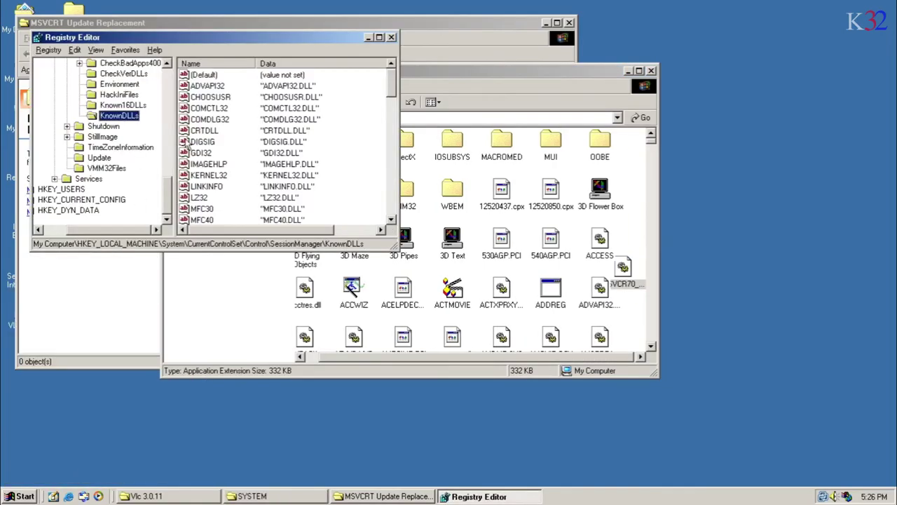
Step: On the English Windows system, set the data of the MSVCRT value in the KnownDLLs key to MSVCR70_FIX.DLL
scroll(294, 161, down, 5)
double_click(203, 199)
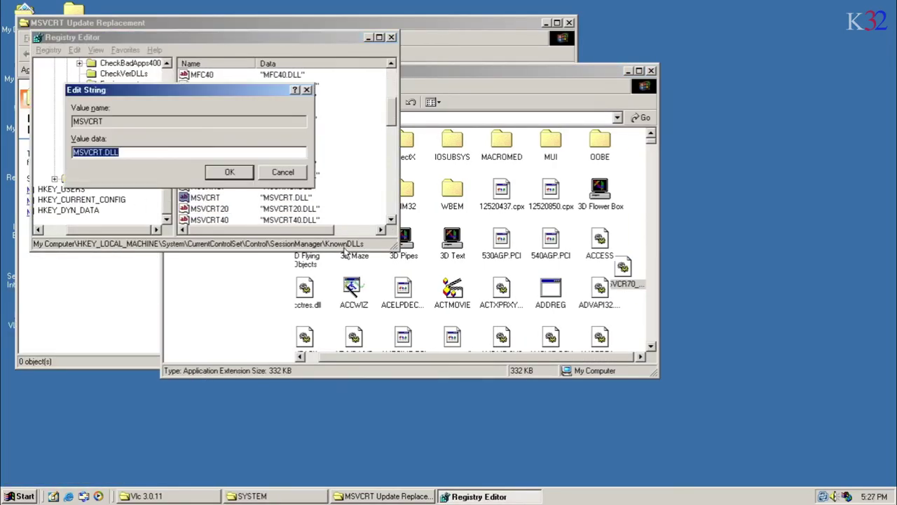
click(623, 275)
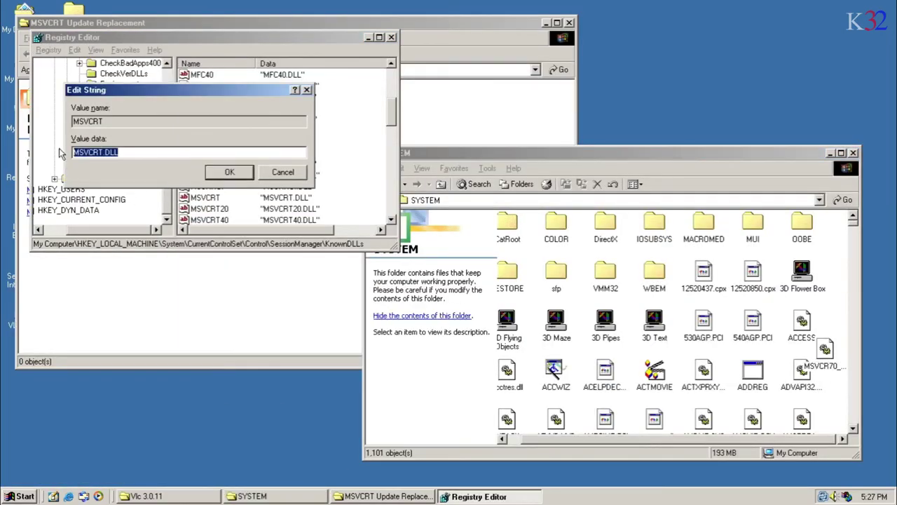
text(MSVCR70_FIX.DLL)
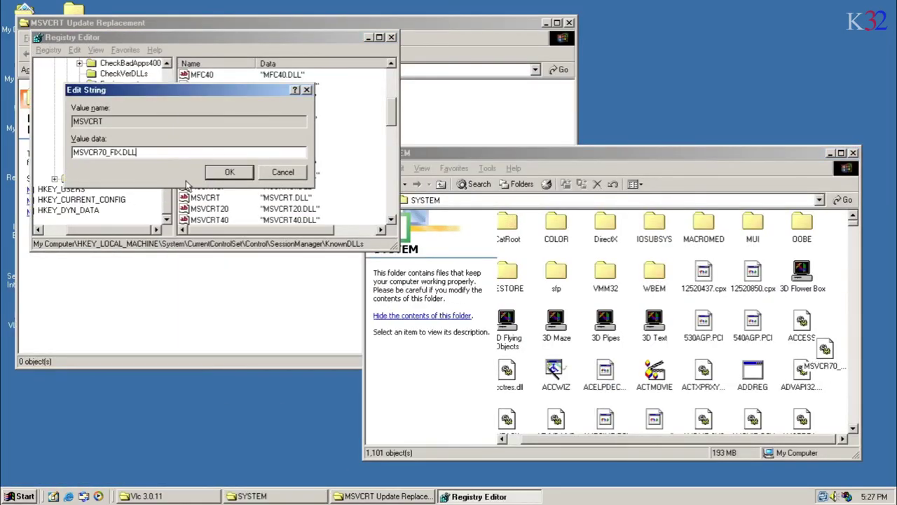
key(Return)
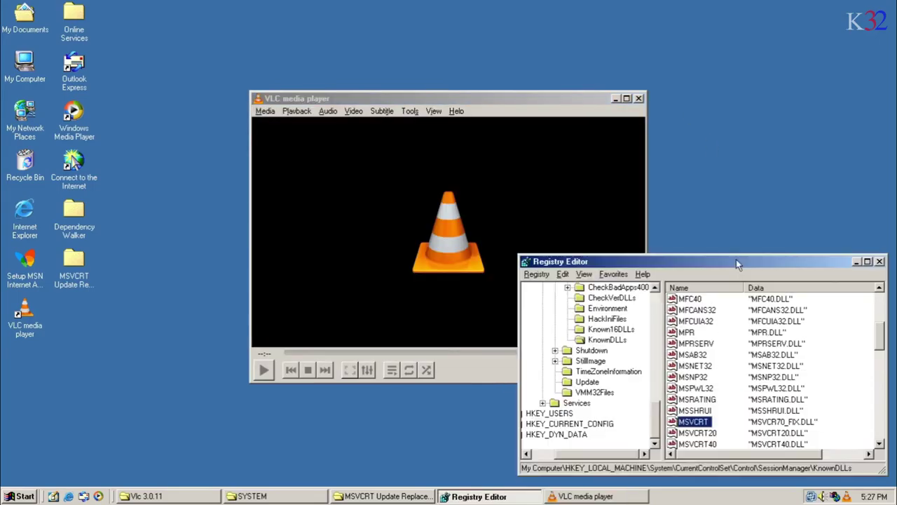
Step: Set the video output in VLC's video settings to Windows GDI video output, save the settings, and move the player window
click(683, 175)
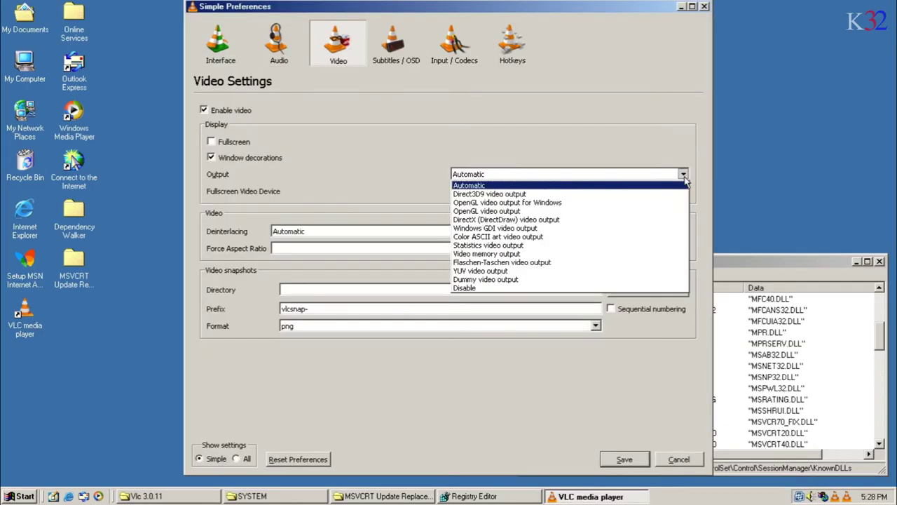
click(494, 228)
click(624, 459)
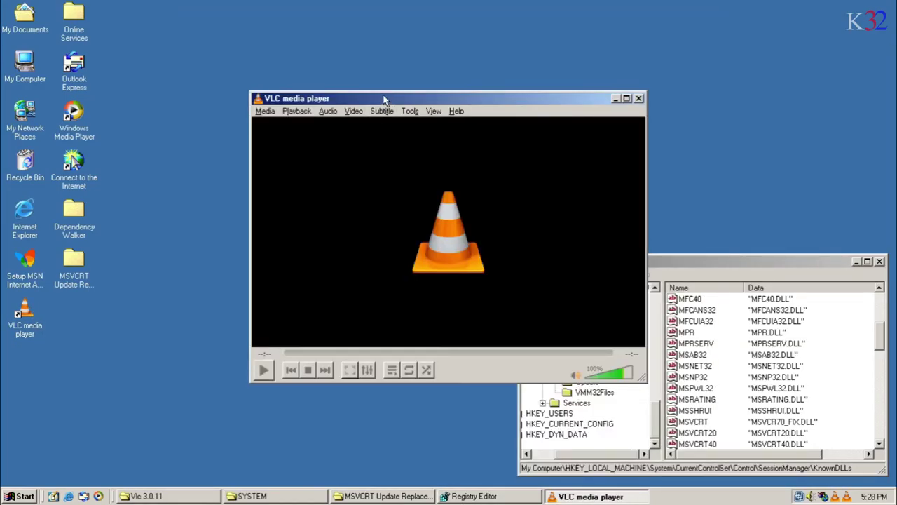
drag(384, 100, 442, 72)
drag(272, 162, 313, 210)
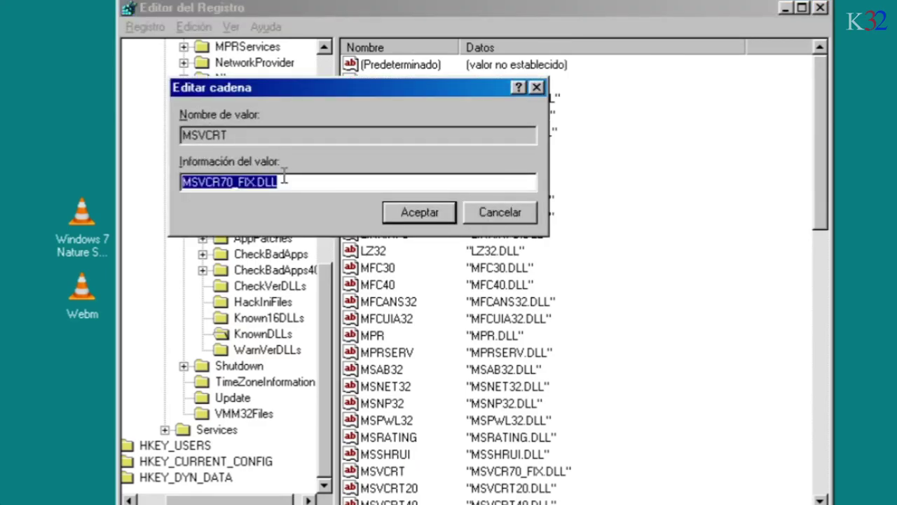
Step: On the Spanish Windows 98 system, set the data of the MSVCRT value in the KnownDLLs key to MSVCRT.DLL
click(288, 178)
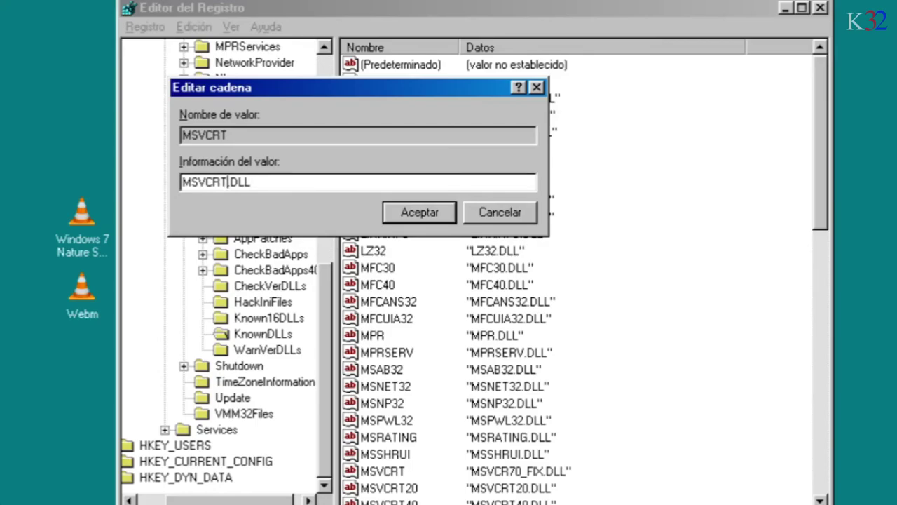
double_click(182, 183)
key(Return)
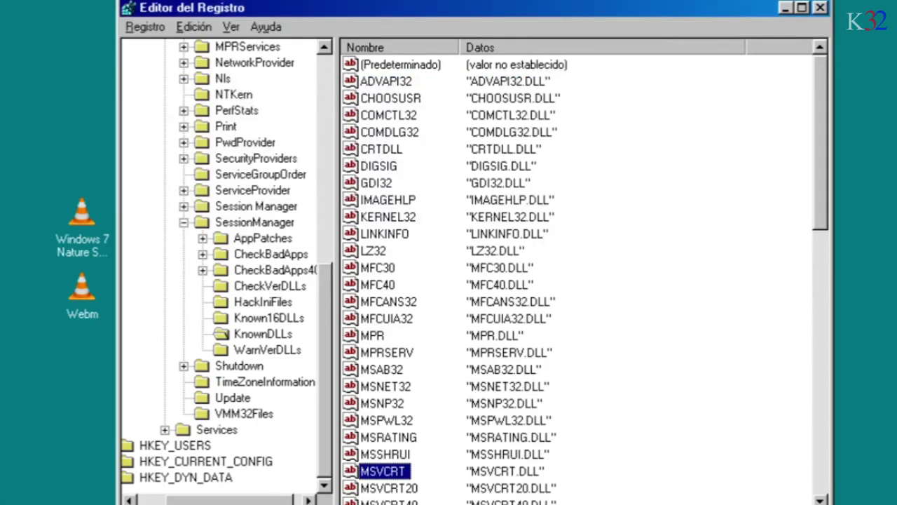